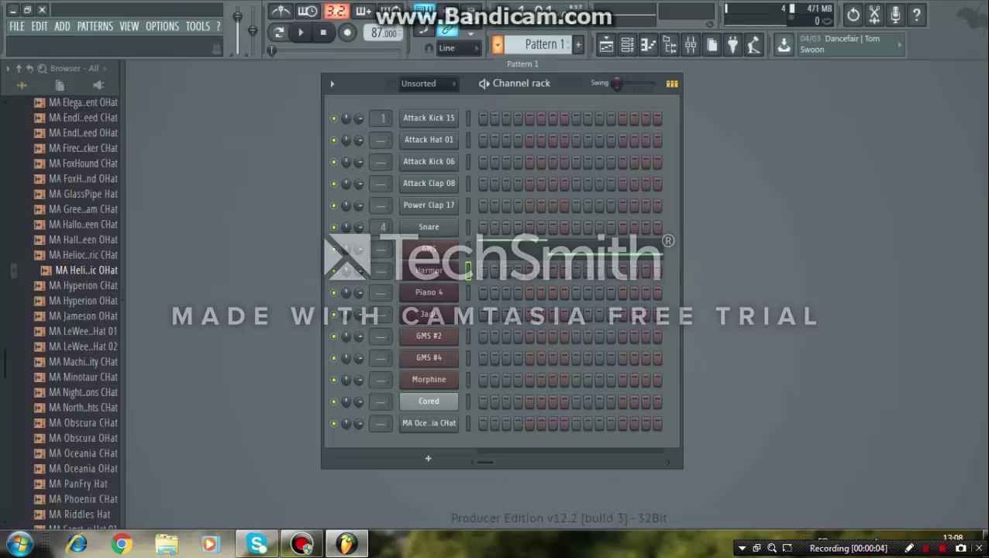
Step: Examine the GMS channel's notes in Pattern 1's piano roll during playback, then close the piano roll
click(520, 248)
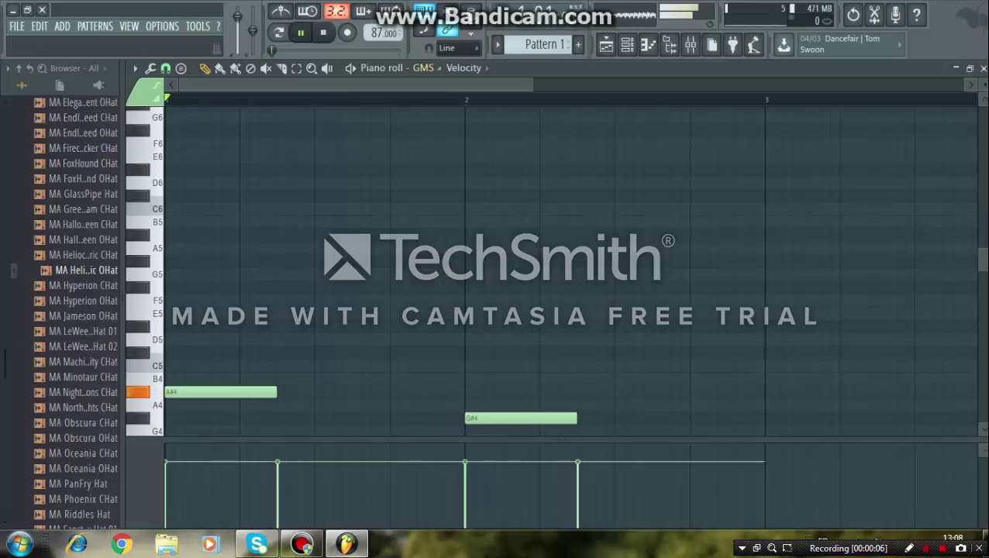
scroll(511, 256, down, 4)
scroll(512, 256, down, 2)
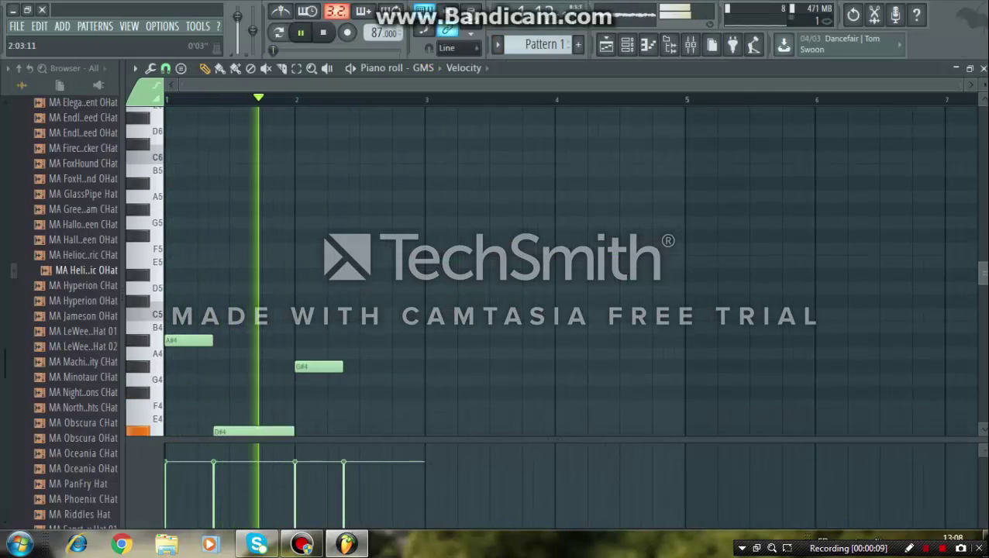
scroll(542, 271, down, 3)
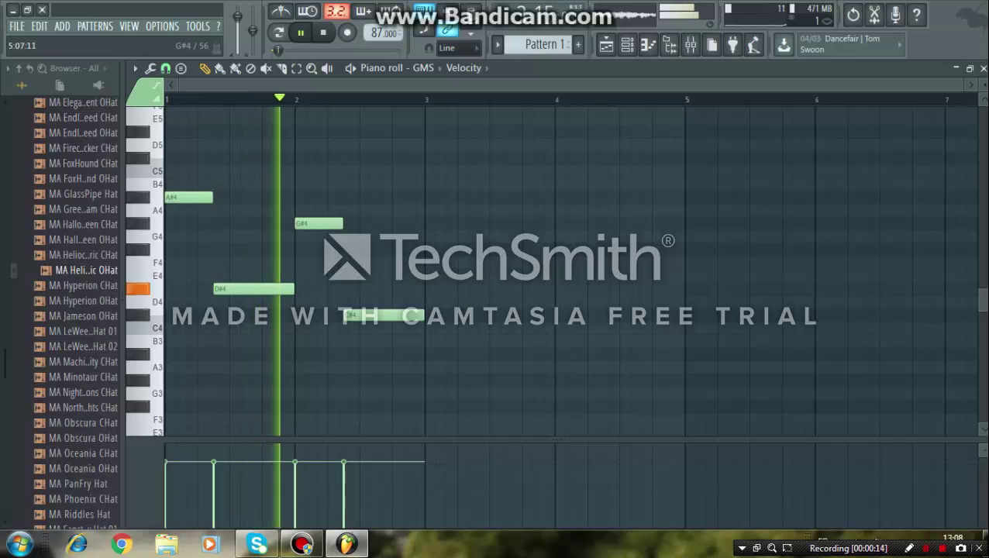
key(Escape)
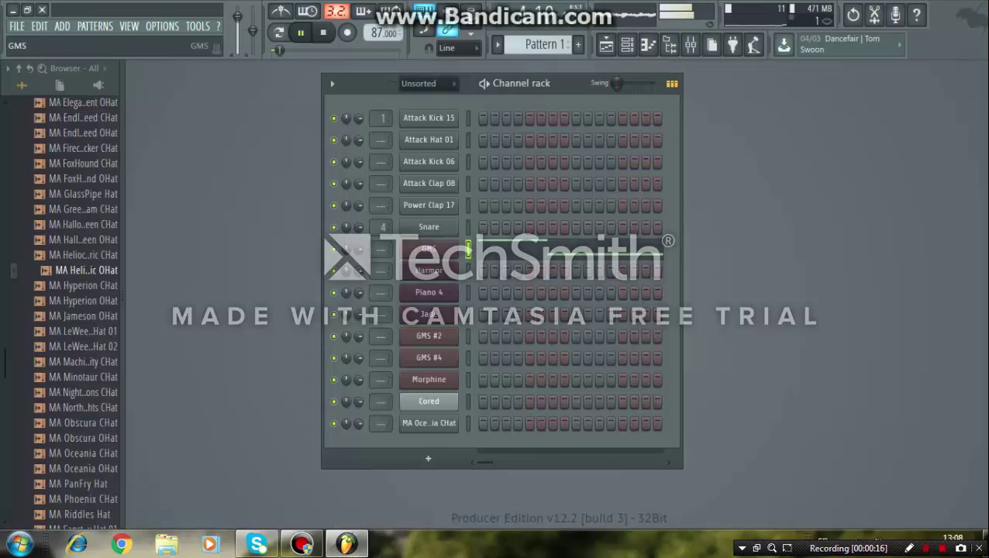
Step: Switch to Pattern 2 and review its kick and clap steps in the channel rack
click(497, 44)
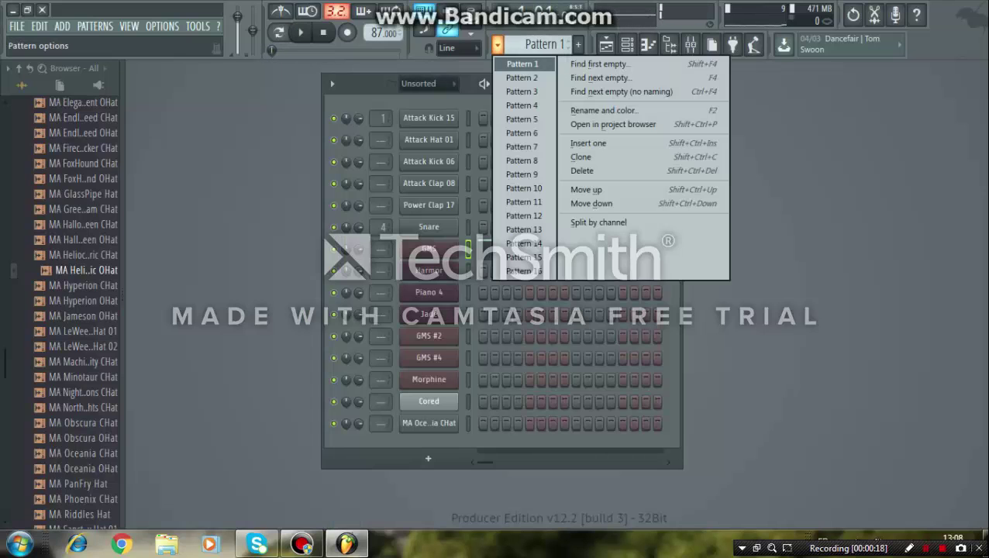
click(522, 91)
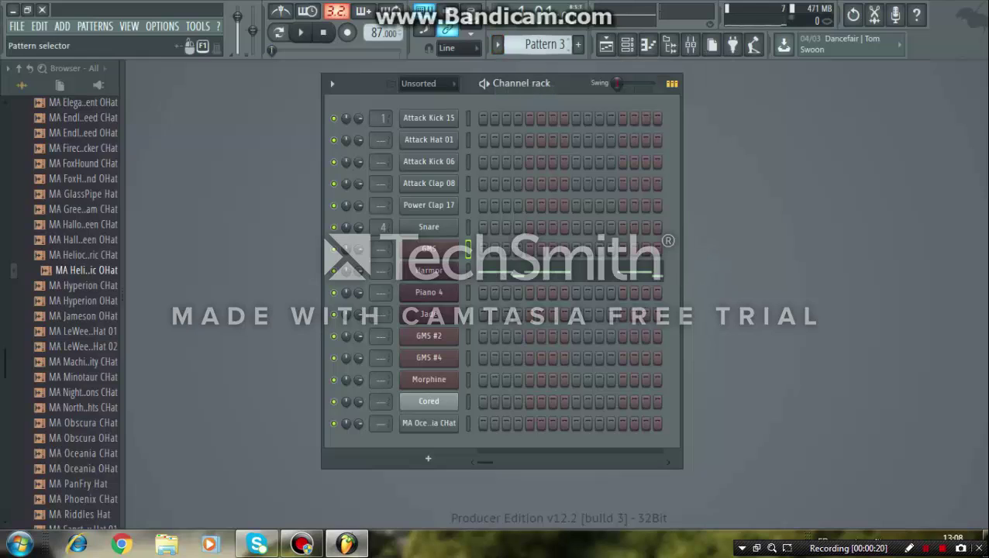
click(496, 44)
click(522, 79)
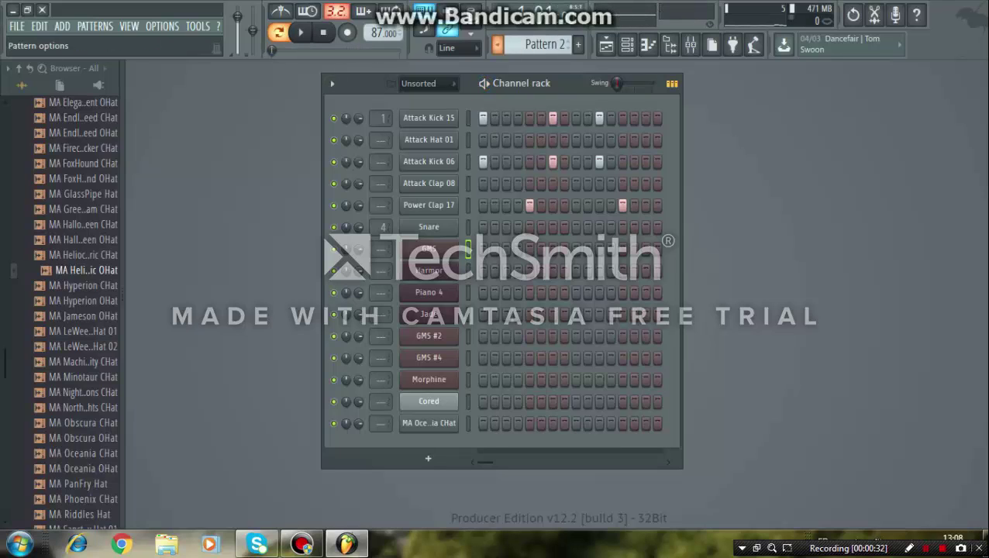
Step: Play Pattern 3 and examine the Harmor melody in the piano roll, then stop playback and close it
click(544, 44)
click(523, 89)
click(470, 272)
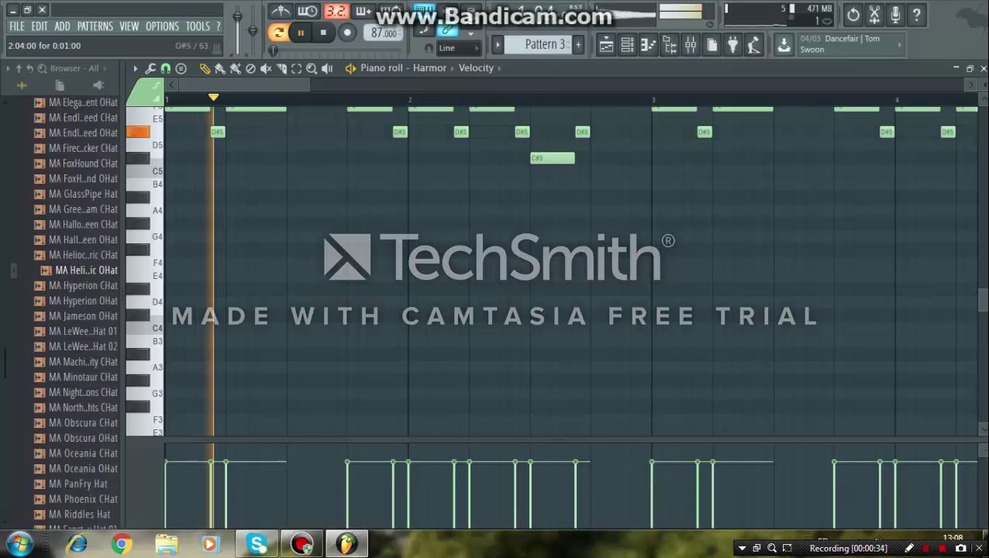
drag(849, 85, 852, 84)
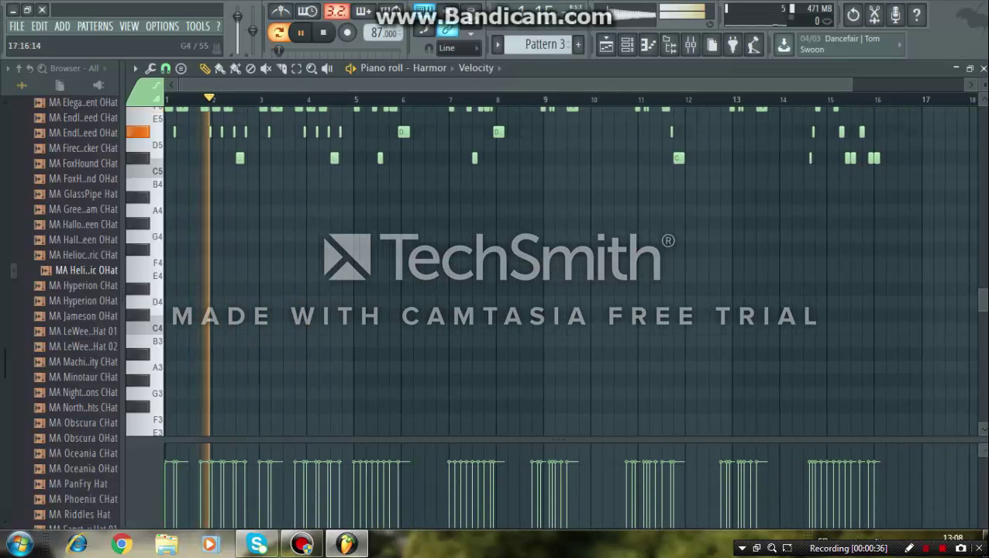
drag(983, 300, 982, 271)
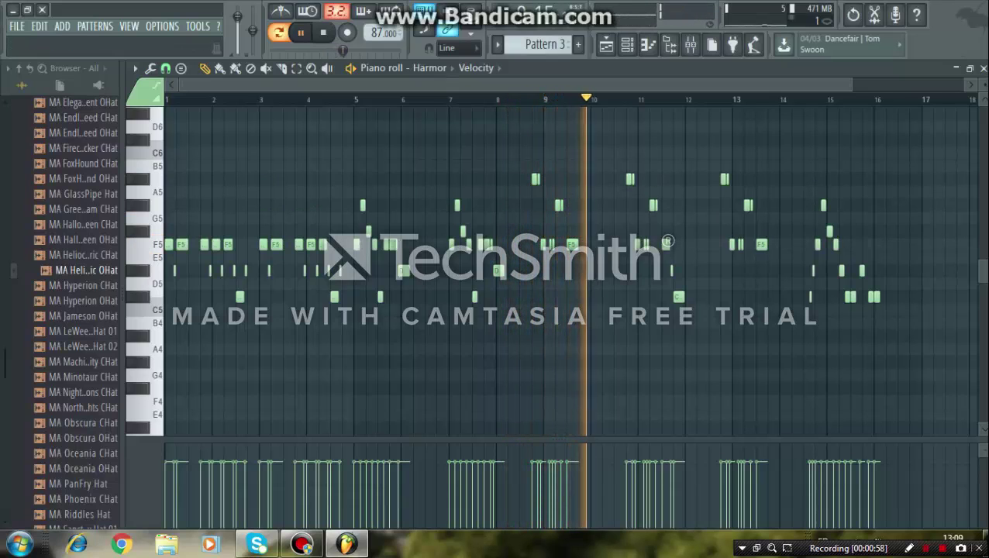
drag(850, 84, 960, 84)
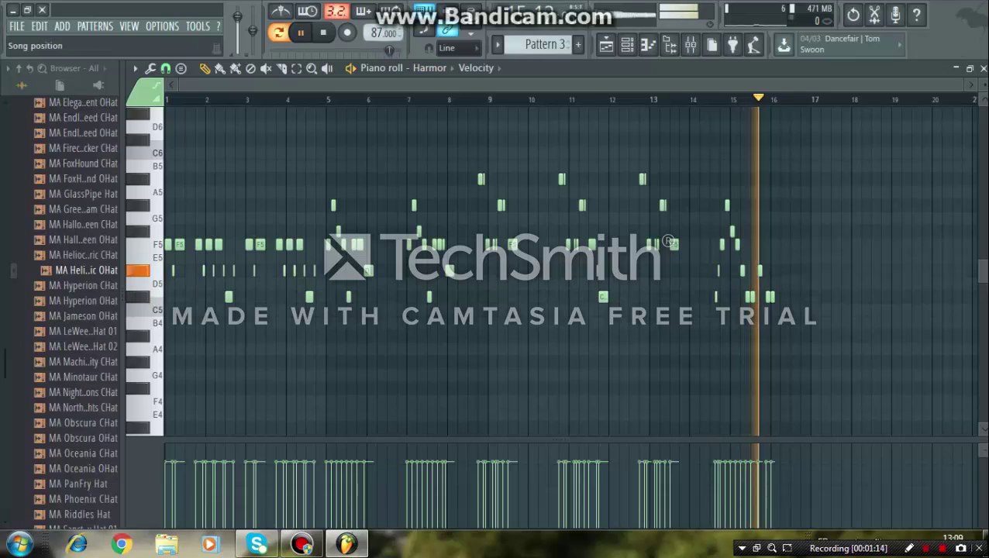
key(space)
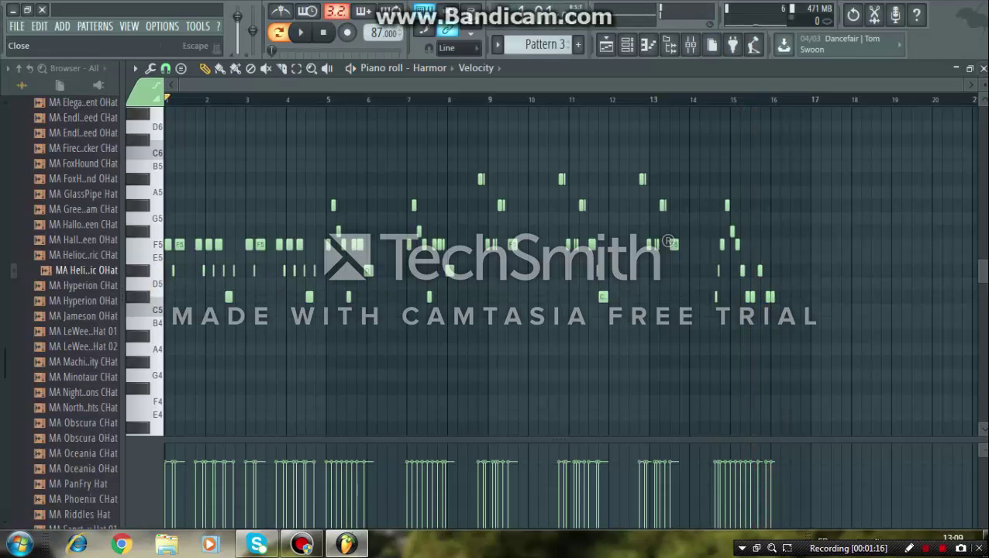
click(982, 68)
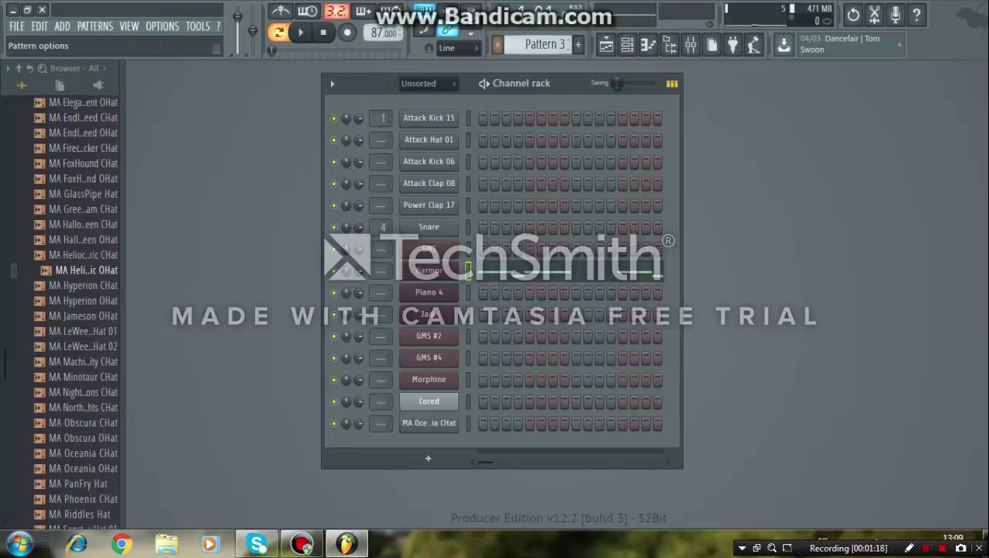
Step: Play Pattern 4 with the Power Clap 17 notes shown in the piano roll, then stop and close it
click(497, 44)
click(521, 105)
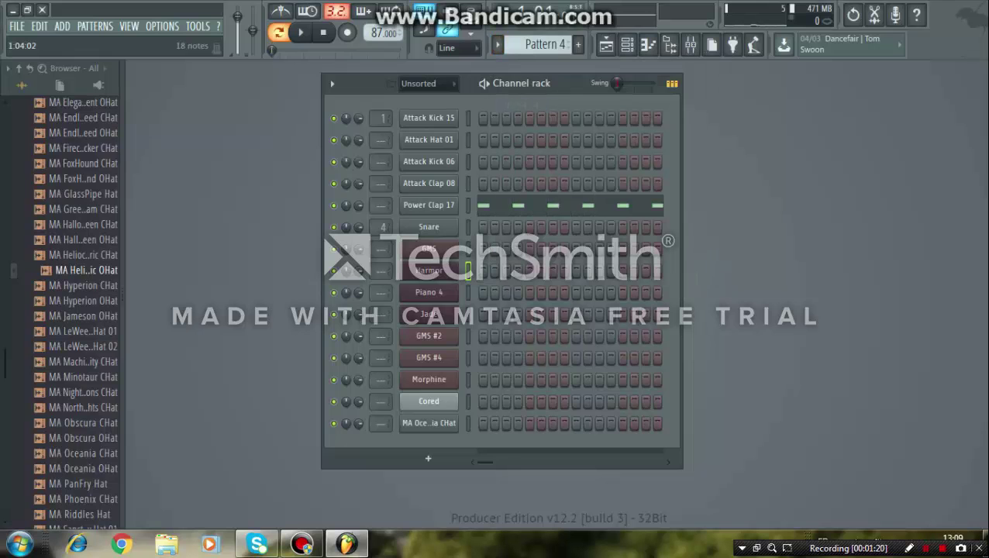
click(512, 205)
drag(961, 84, 451, 84)
key(space)
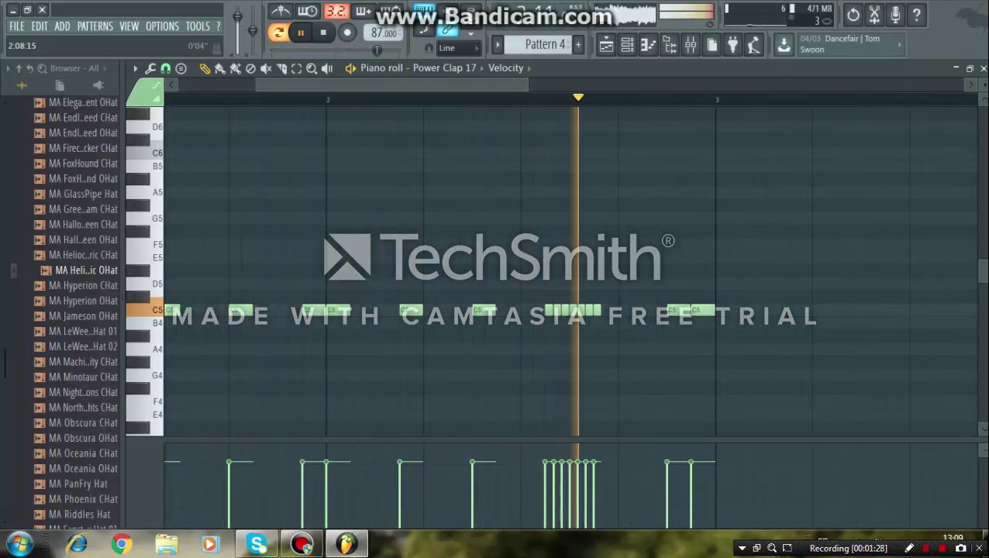
key(space)
scroll(554, 271, down, 1)
drag(584, 84, 680, 84)
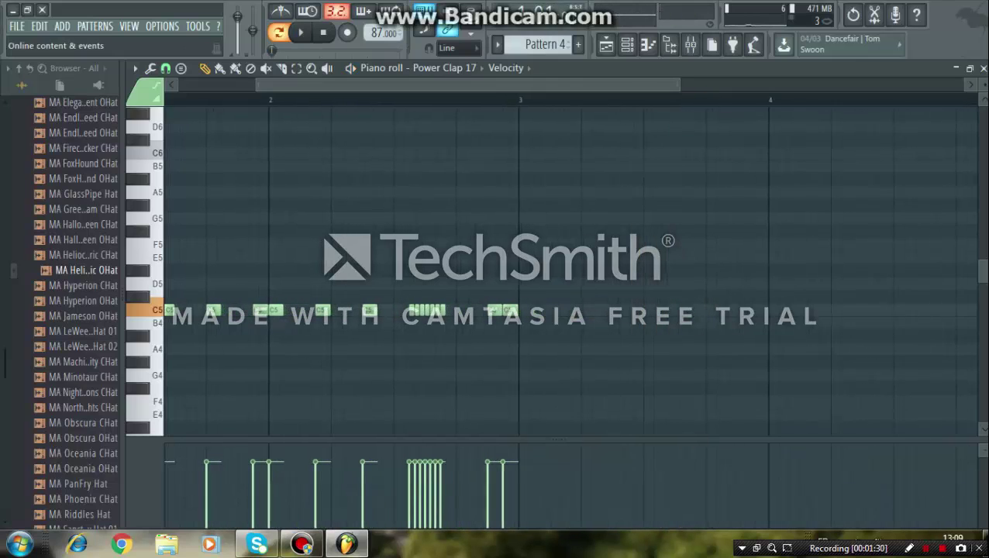
key(Escape)
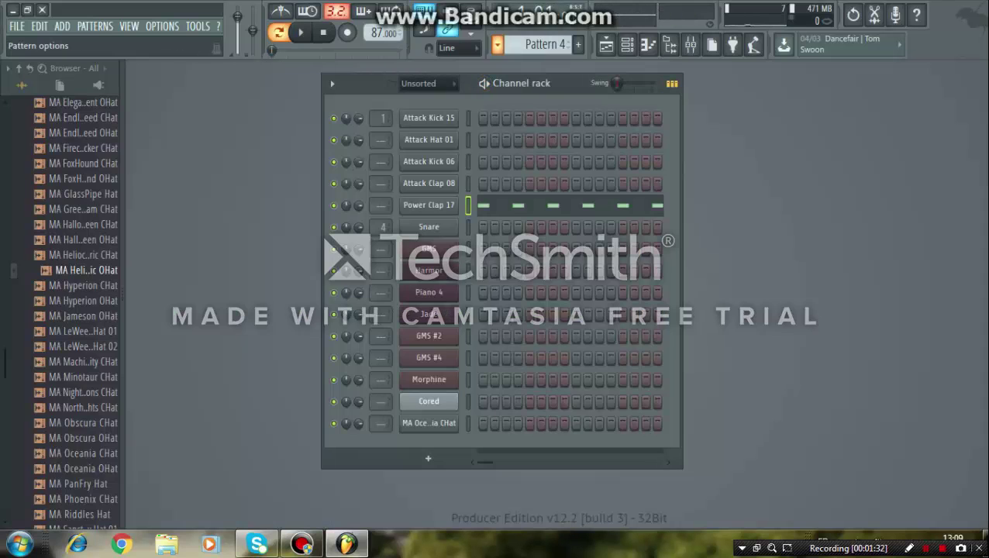
Step: Play Pattern 5 with the Piano 4 melody shown in the piano roll, then stop and close it
click(497, 45)
click(517, 121)
key(F7)
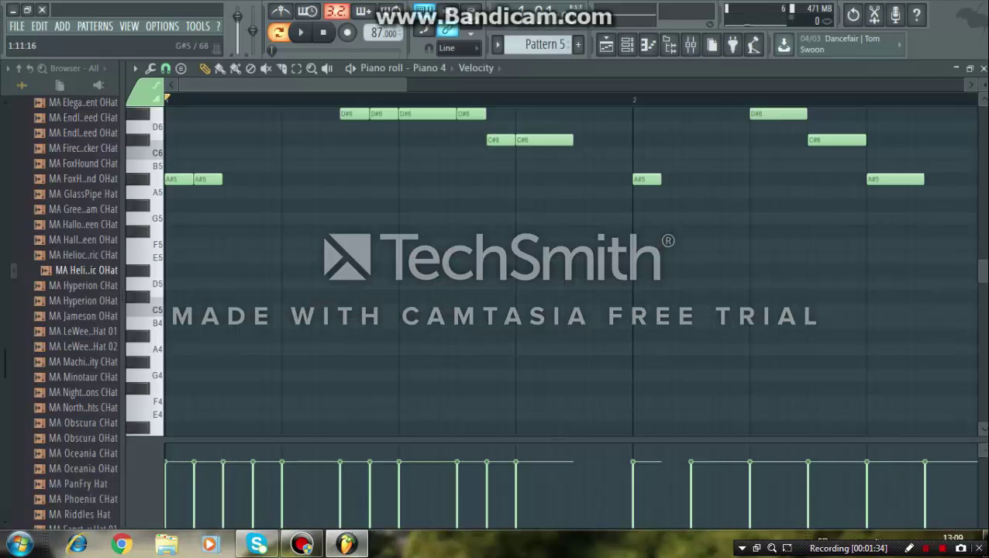
scroll(554, 271, up, 3)
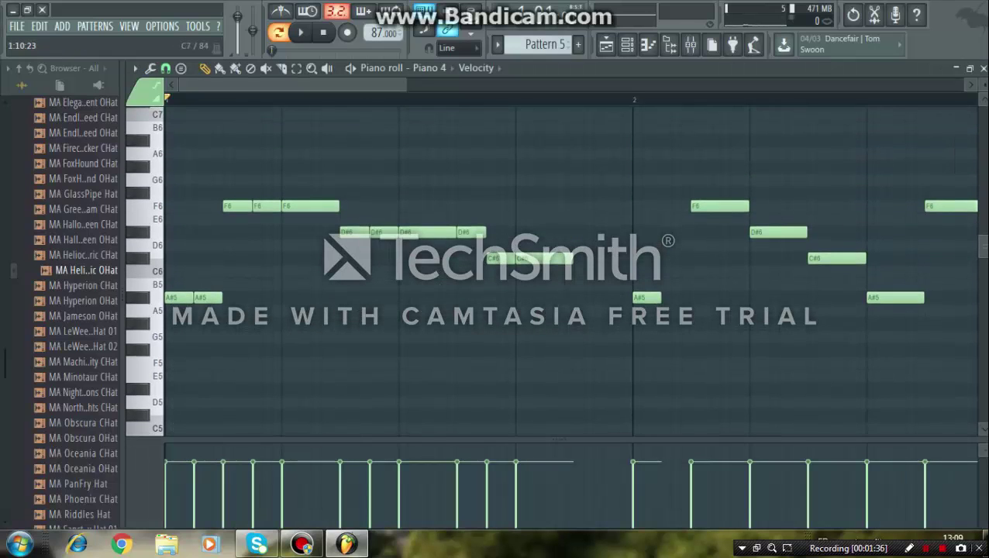
drag(405, 85, 600, 85)
key(space)
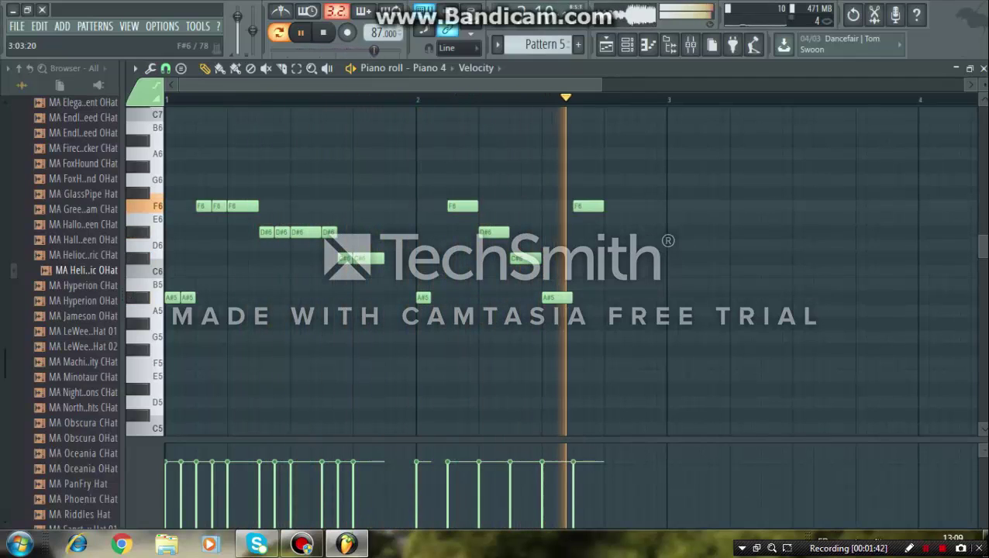
key(space)
click(982, 68)
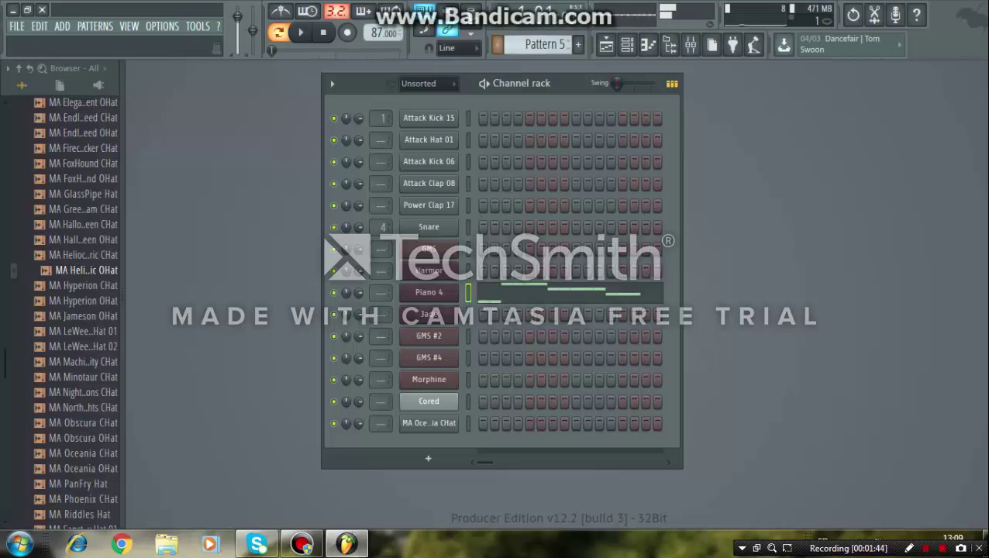
Step: Audition the Power Clap 17 steps of Pattern 6 and the Attack Hat 01 steps of Pattern 7
click(497, 44)
click(522, 133)
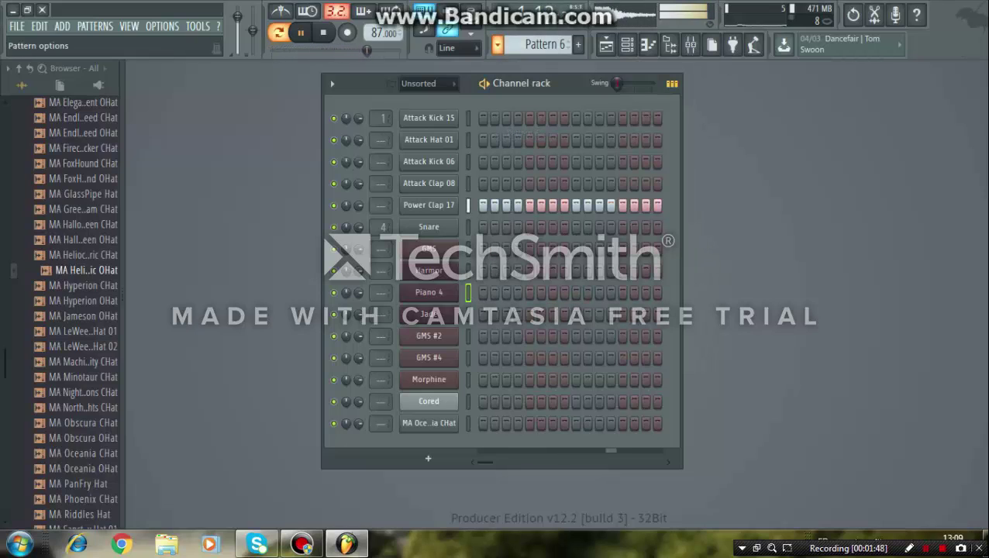
key(space)
click(496, 44)
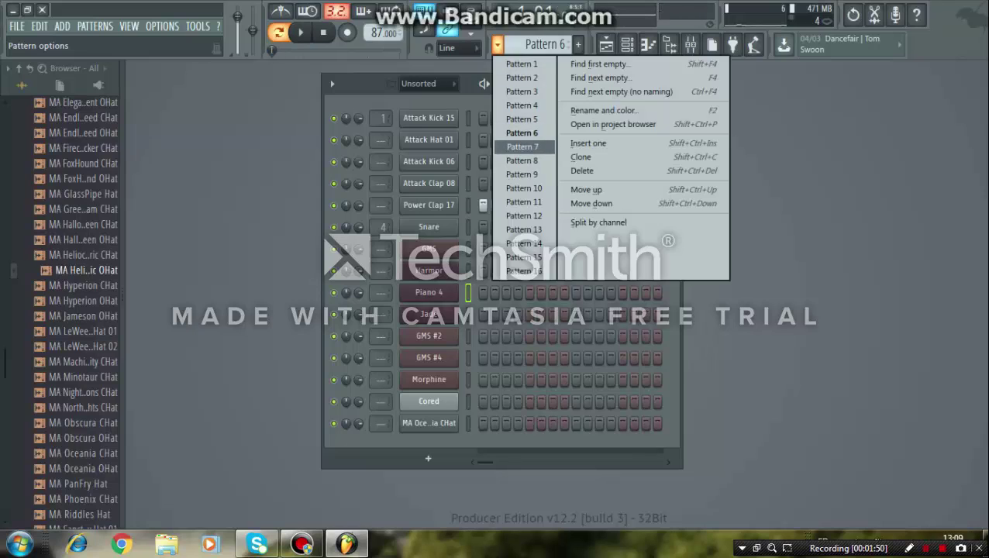
click(522, 146)
key(space)
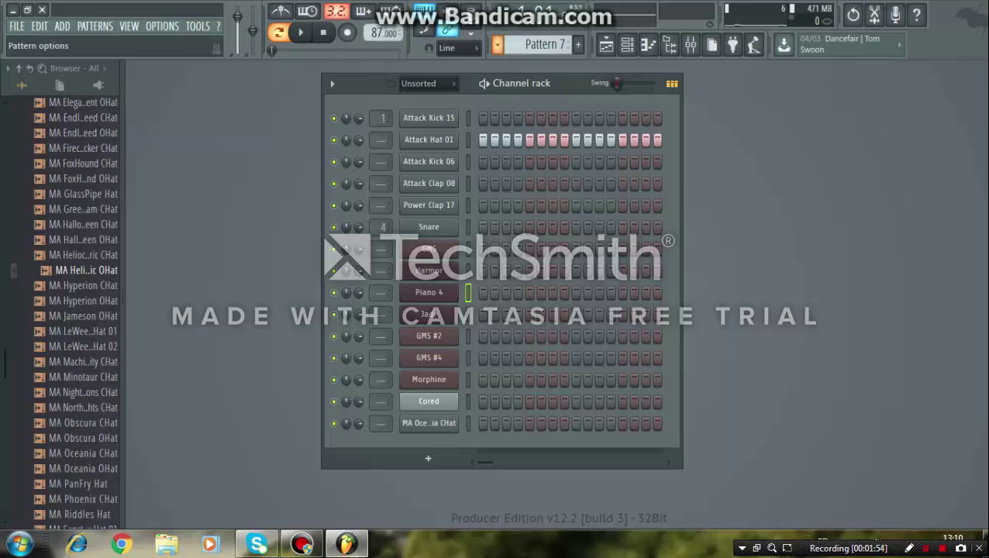
Step: Audition the Attack Hat 01 steps of Pattern 8 and display those of Pattern 9
click(497, 44)
click(522, 161)
key(space)
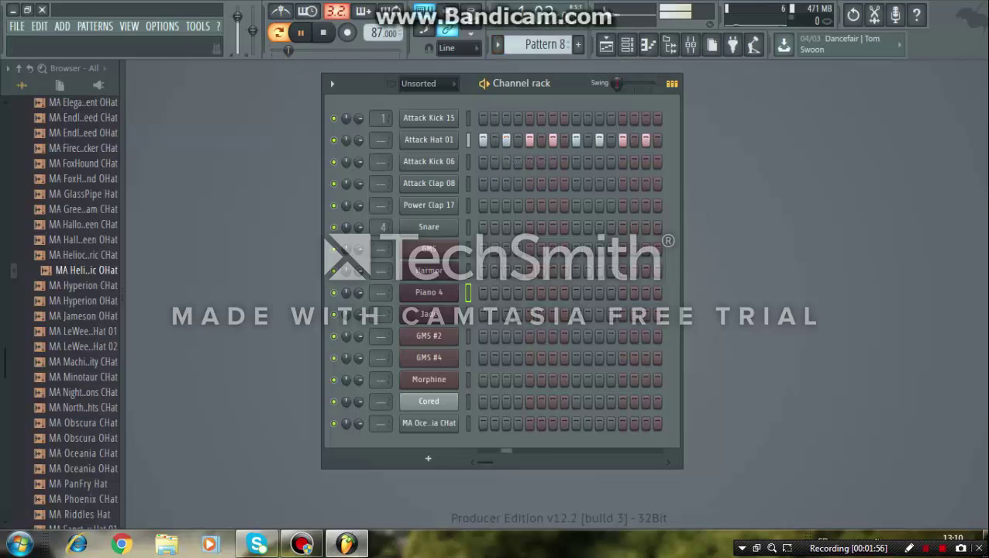
click(497, 44)
click(521, 174)
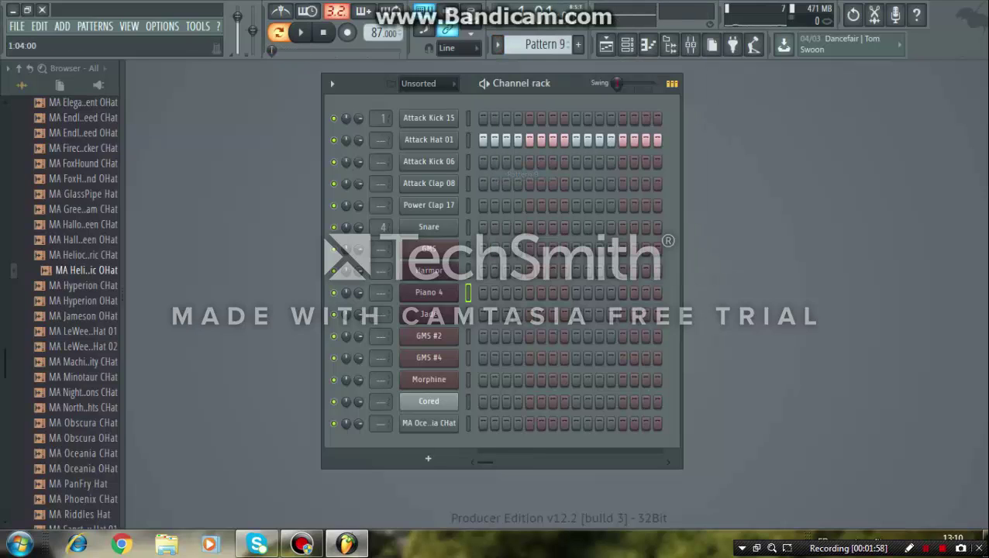
Step: Play Pattern 10 and examine its Harmor melody in the piano roll, then stop and close it
click(497, 45)
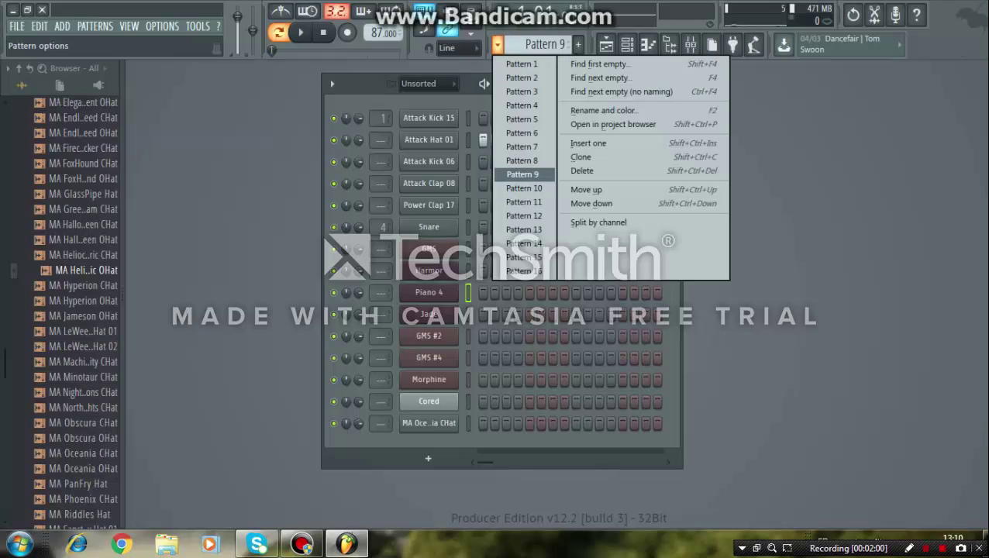
click(524, 187)
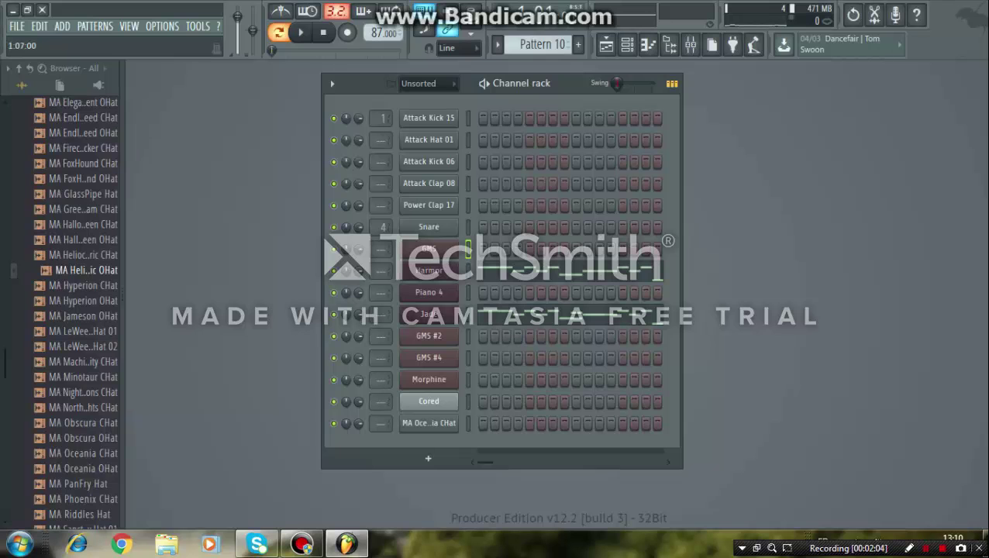
click(544, 270)
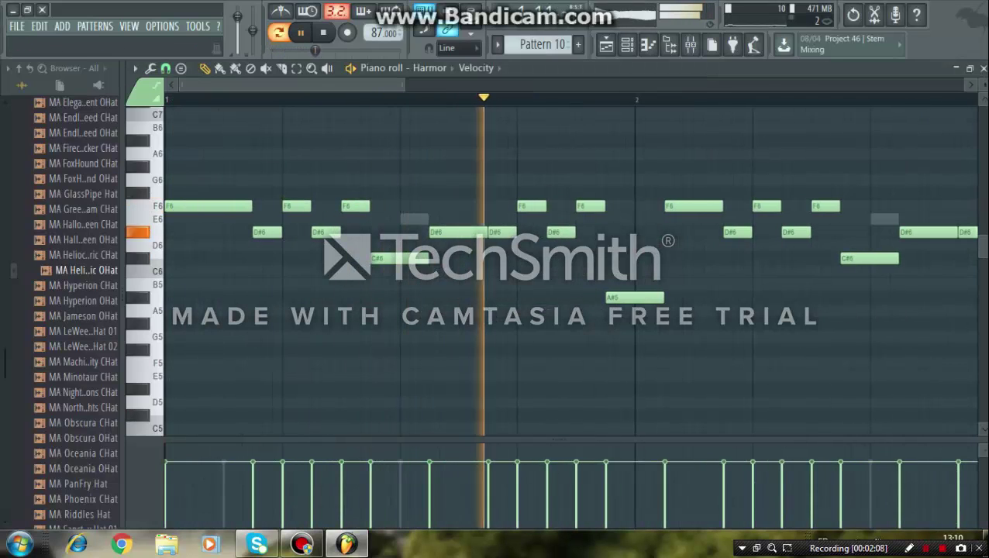
drag(403, 84, 714, 84)
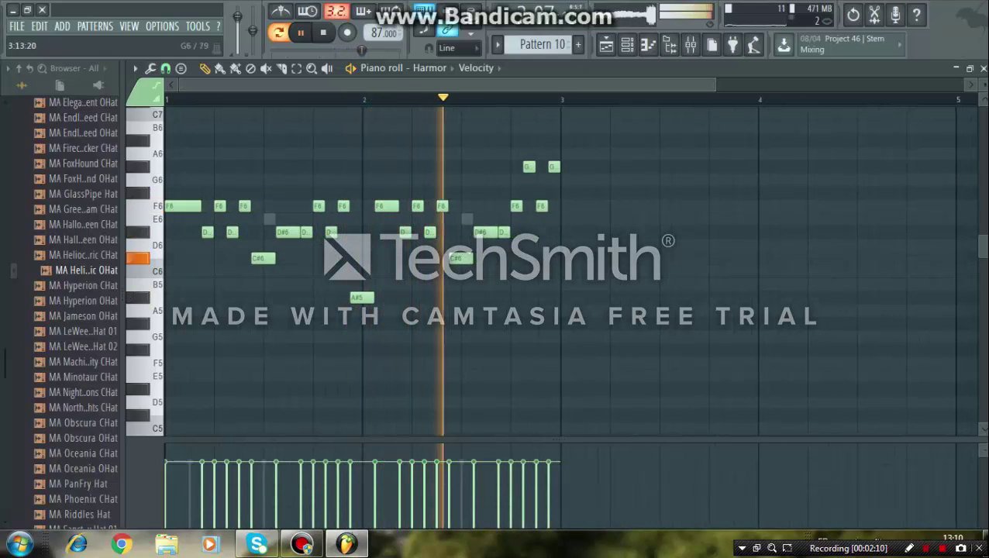
key(space)
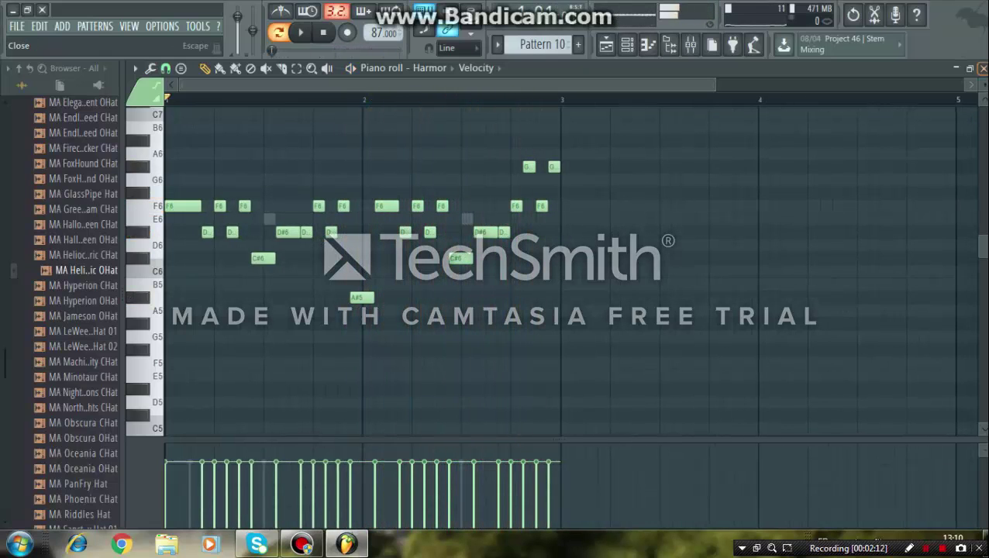
click(982, 68)
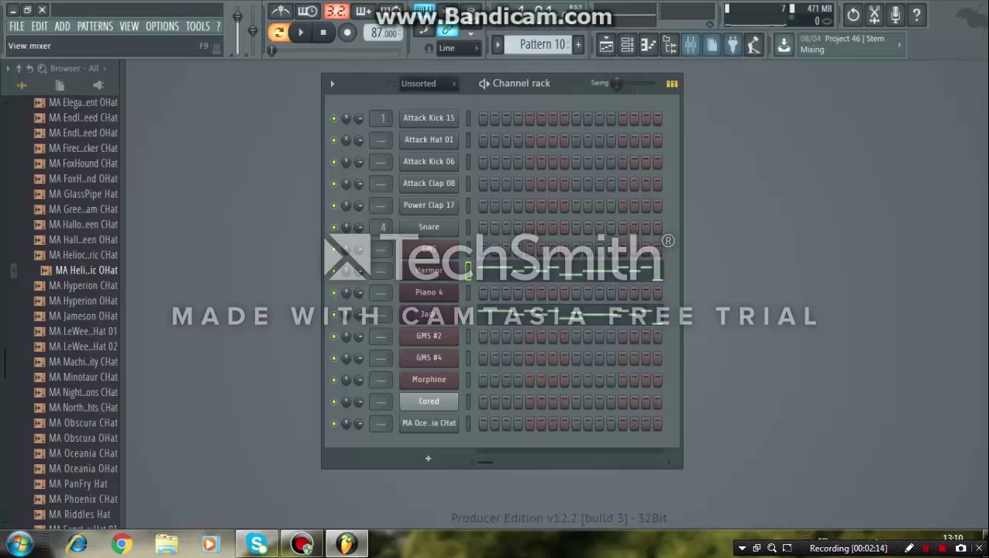
Step: Open the GMS #2 notes of Pattern 11 in the piano roll and audition them briefly
click(497, 44)
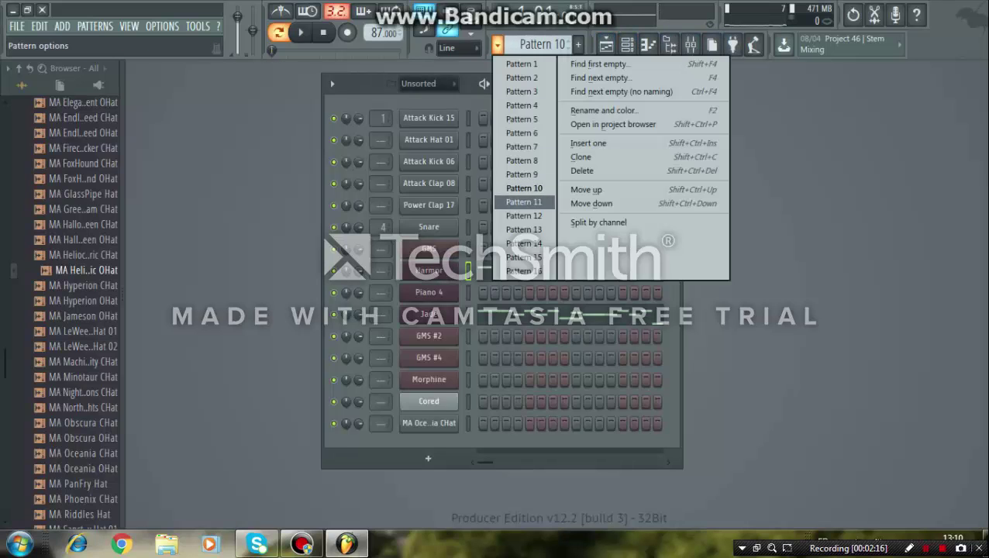
click(524, 201)
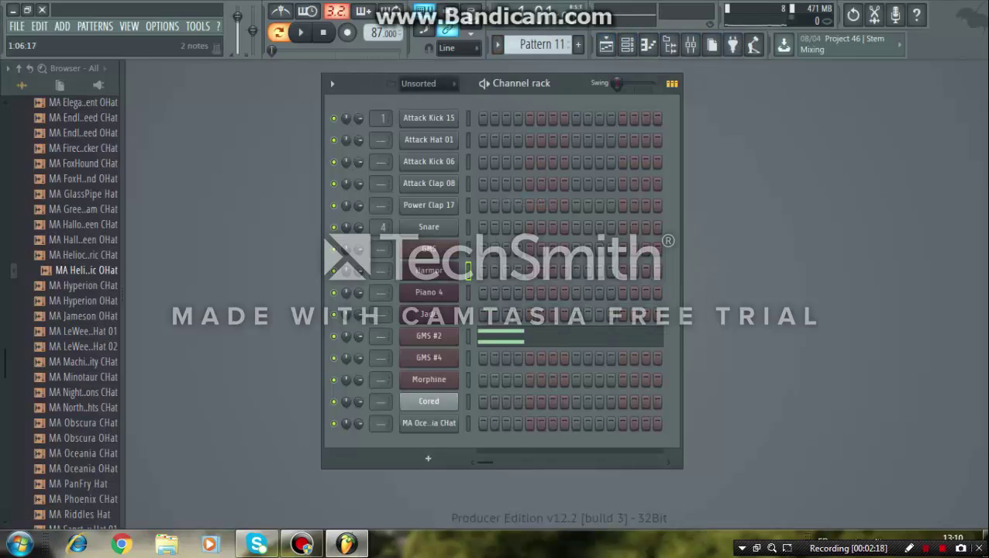
click(544, 336)
key(space)
key(space)
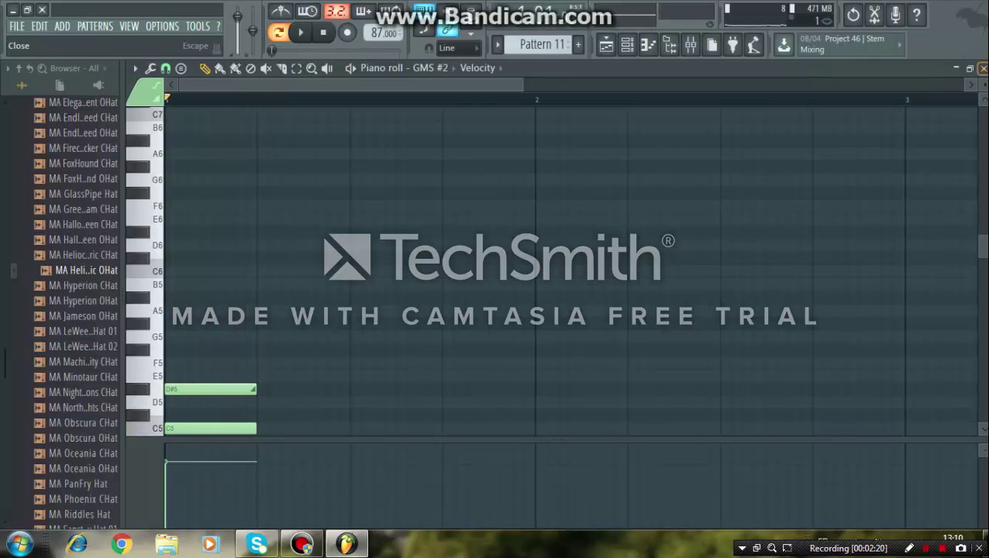
Step: Open the GMS #4 notes of Pattern 12 in the piano roll and audition them, then close it
click(982, 68)
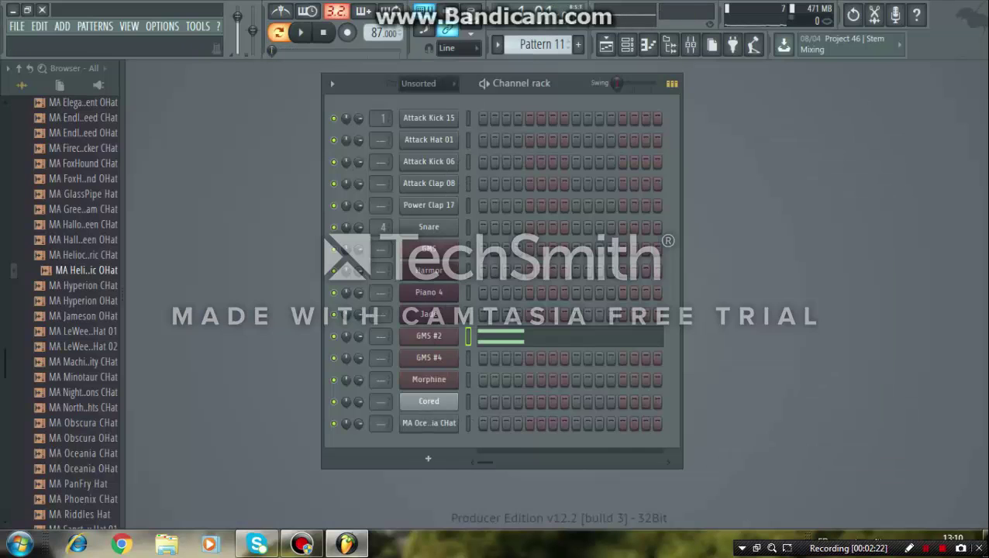
click(498, 44)
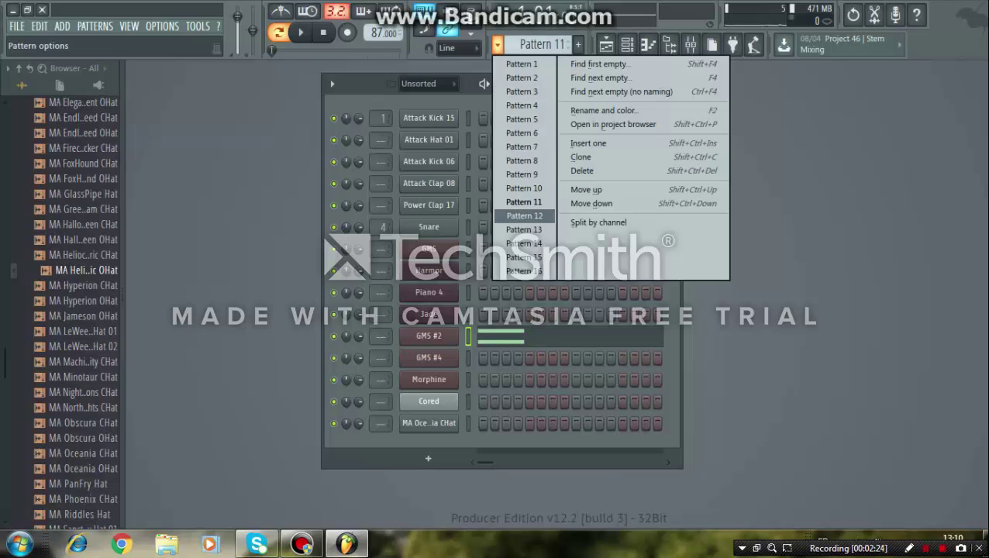
click(524, 215)
click(564, 358)
key(space)
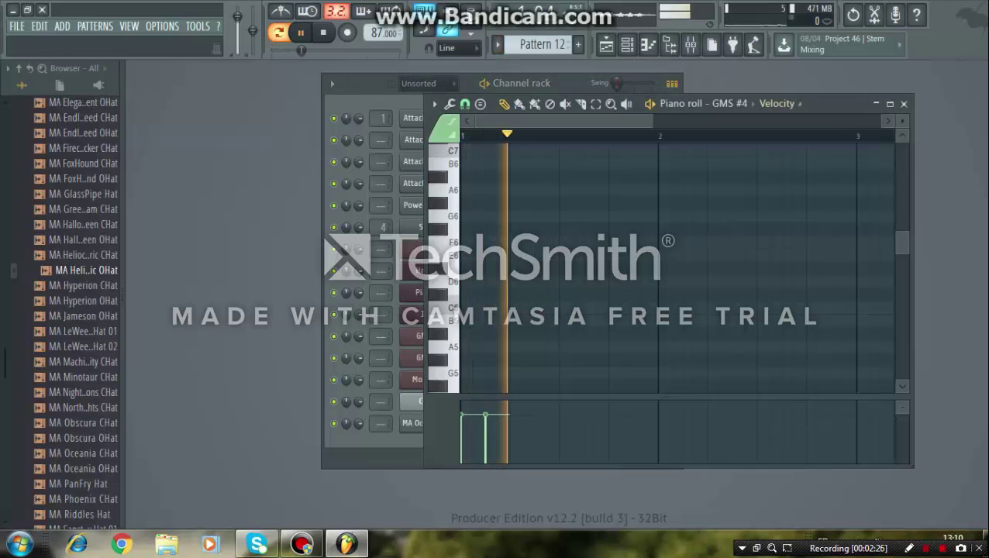
key(space)
drag(651, 121, 711, 121)
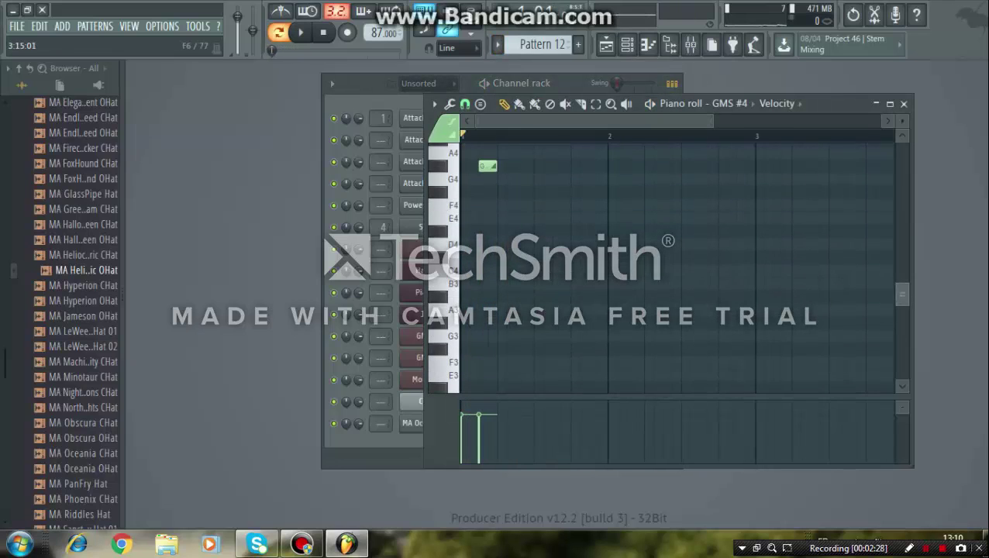
key(space)
key(space)
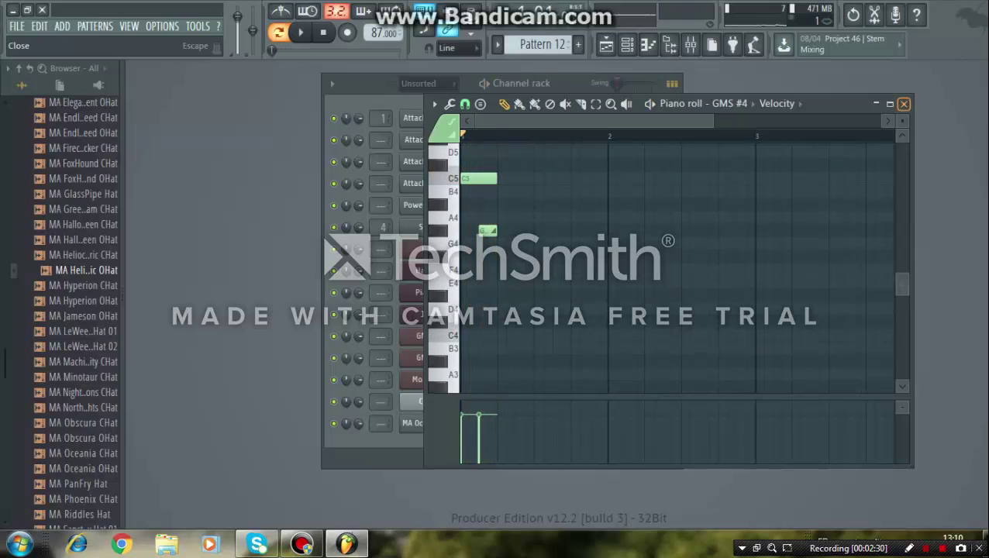
click(903, 104)
Step: Show the Attack Clap 08 steps of Pattern 13 and audition them briefly
click(496, 45)
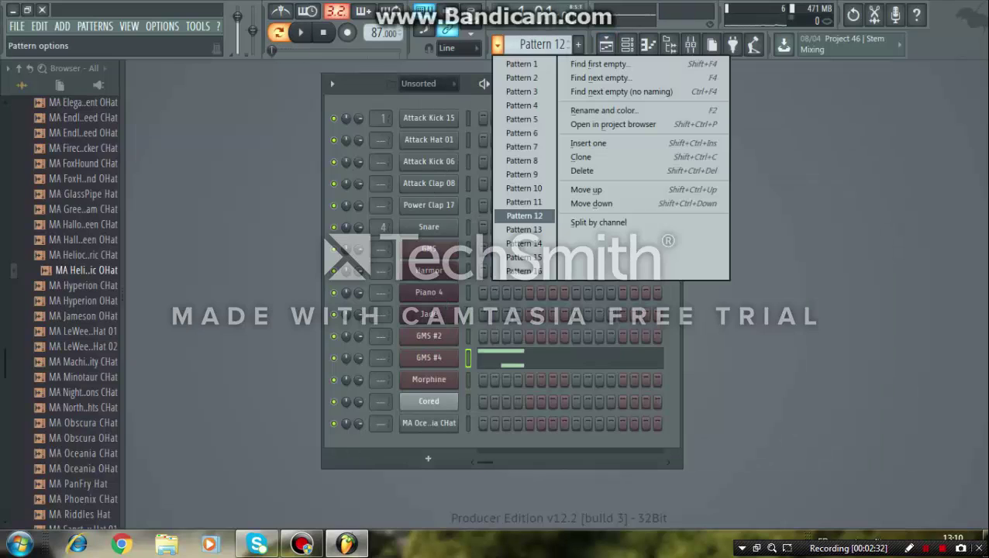
click(525, 230)
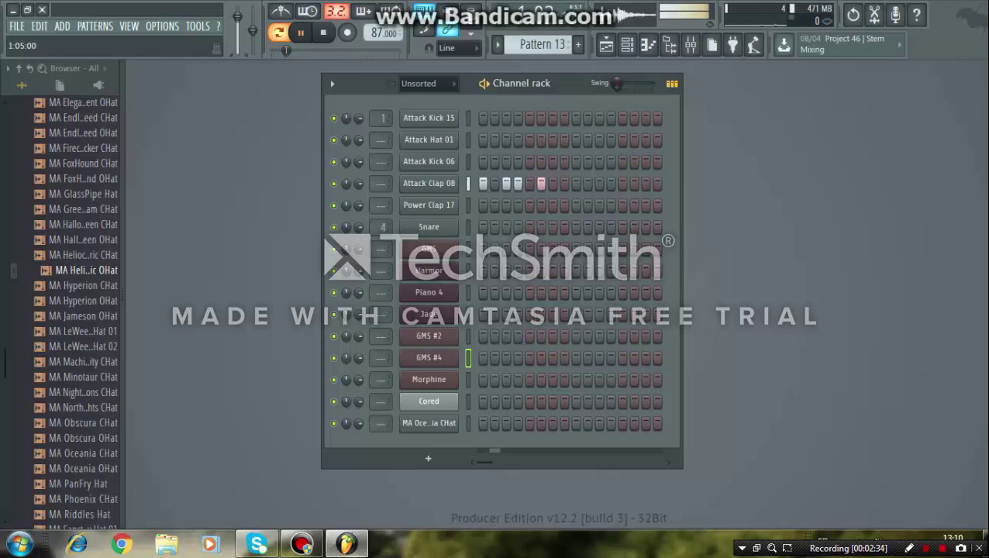
key(space)
Step: Play Pattern 14 and examine its Morphine melody in the piano roll, then stop and close it
click(497, 44)
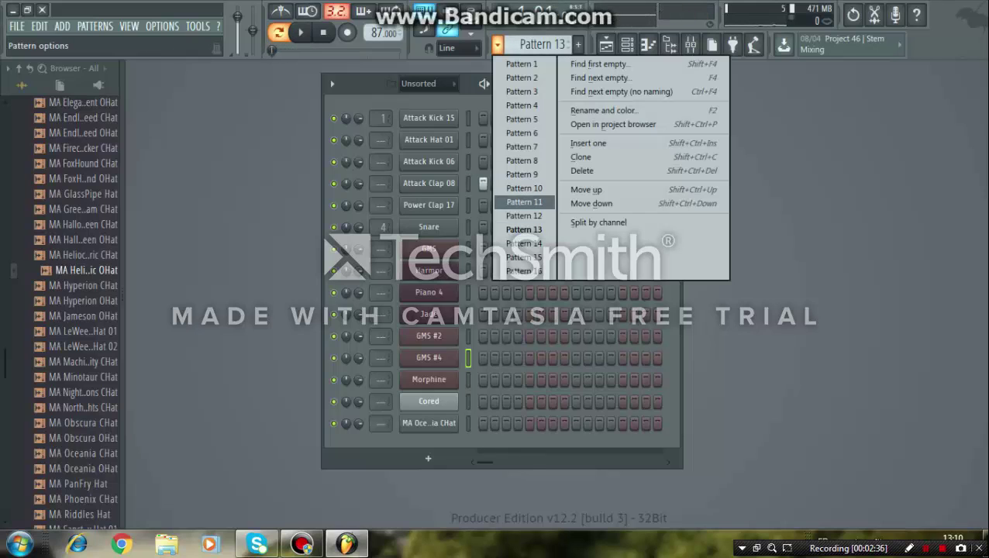
click(525, 243)
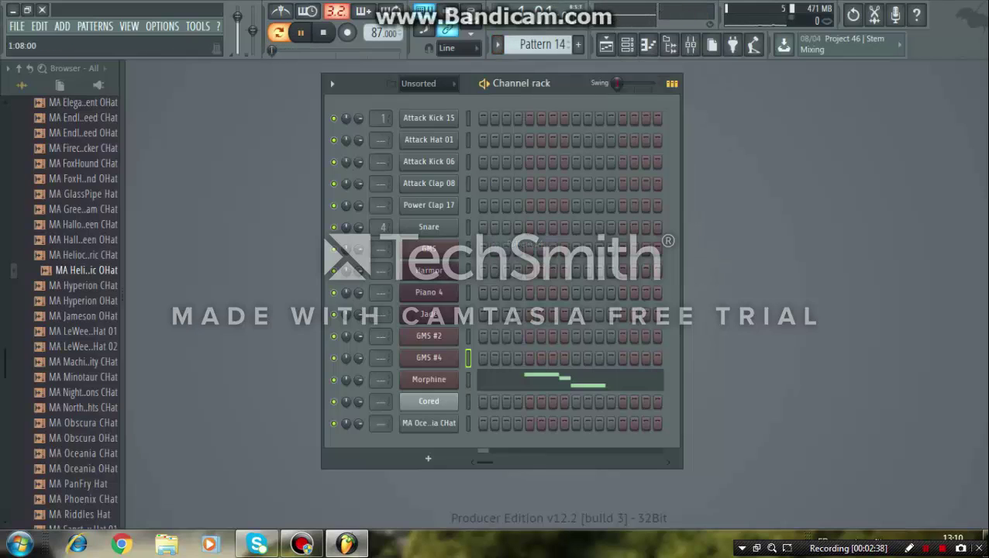
key(space)
click(577, 380)
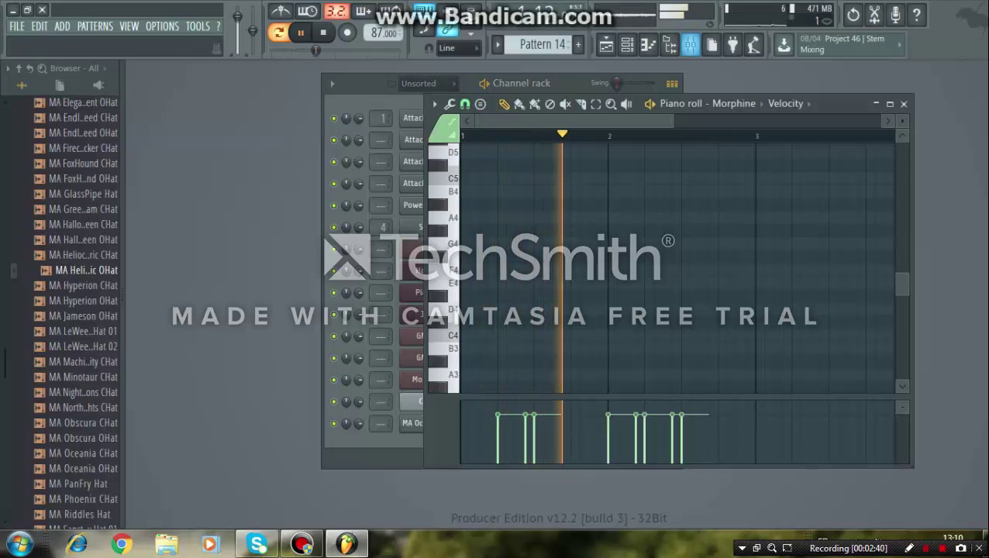
drag(673, 120, 764, 121)
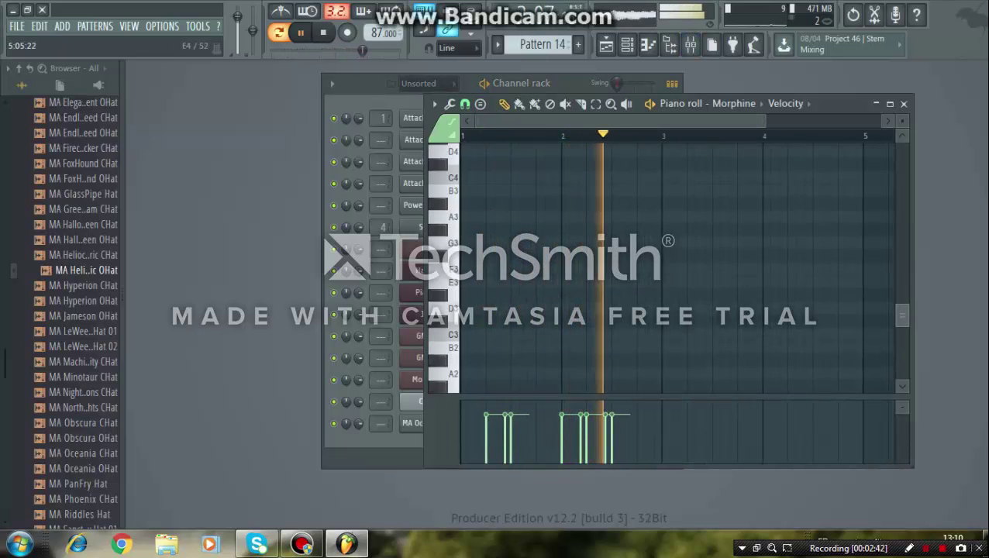
drag(902, 367, 902, 251)
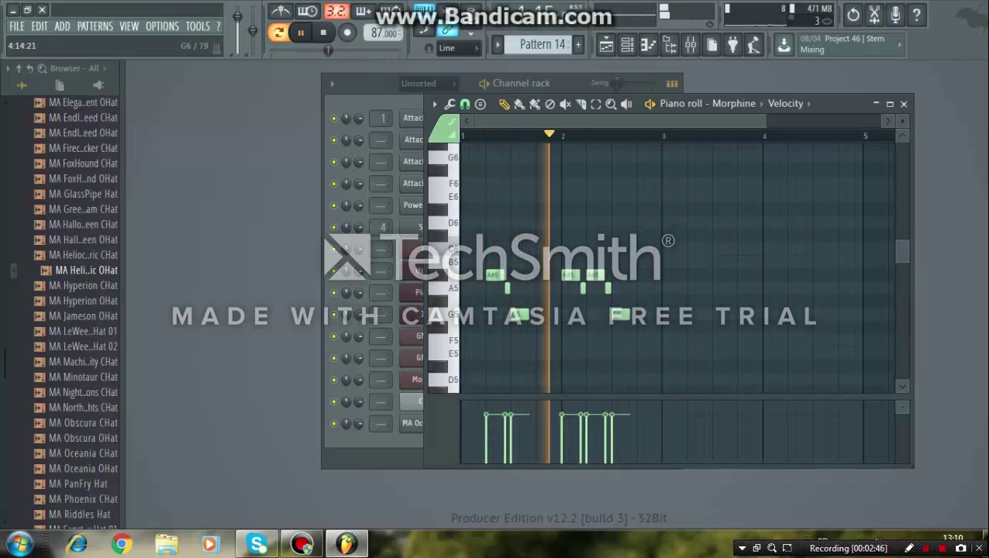
key(space)
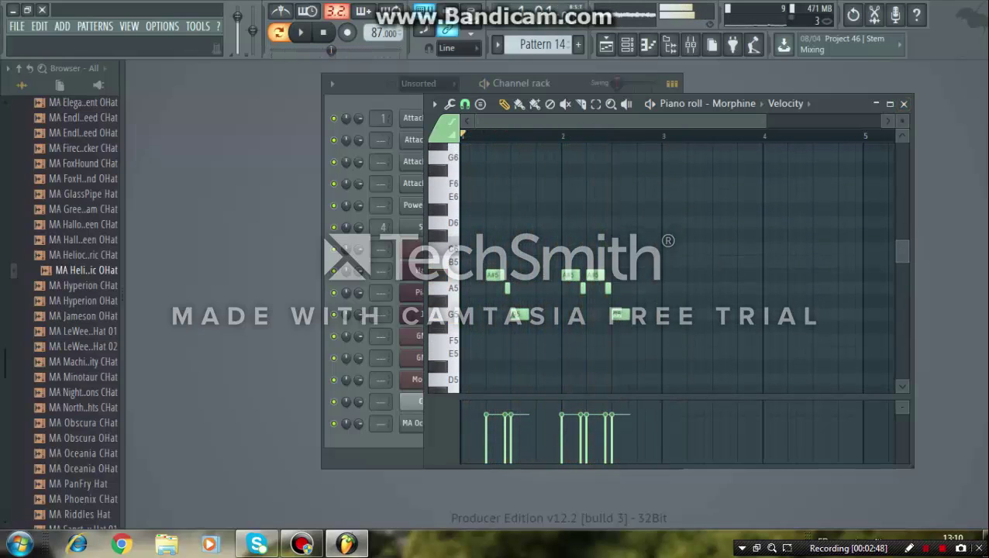
key(F7)
Step: Display Pattern 15, then audition the MA Oceania CHat notes of Pattern 16 in the piano roll and close it
click(496, 44)
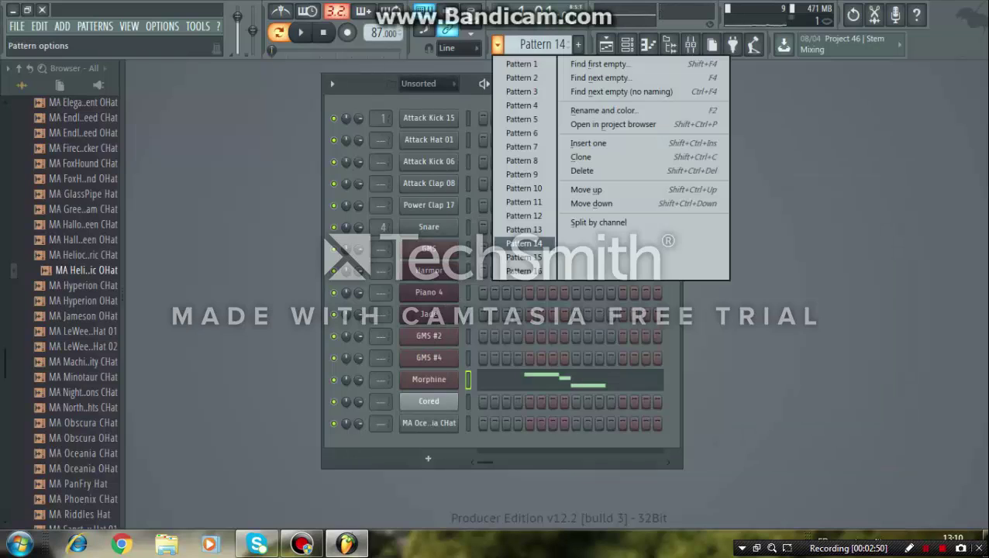
click(523, 257)
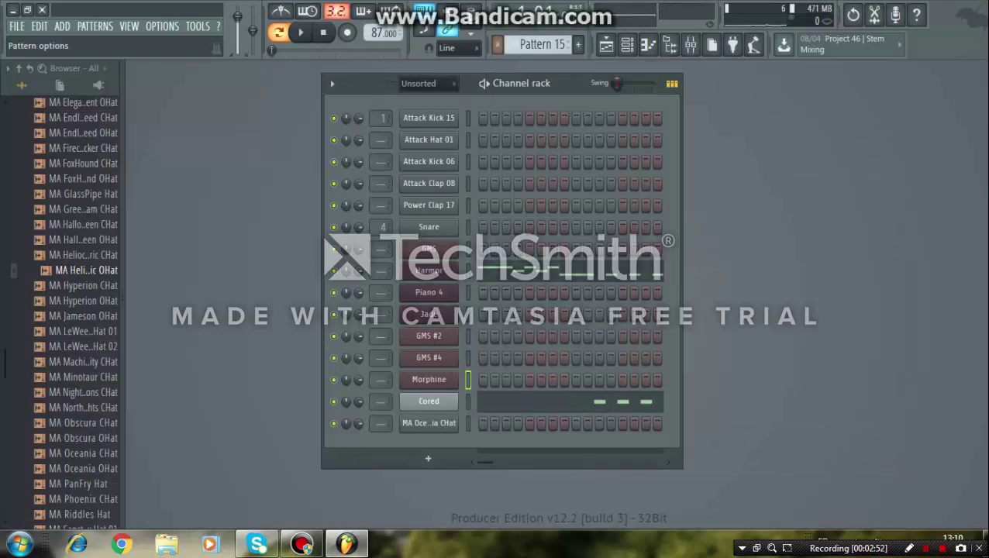
click(496, 44)
click(524, 270)
key(space)
click(529, 423)
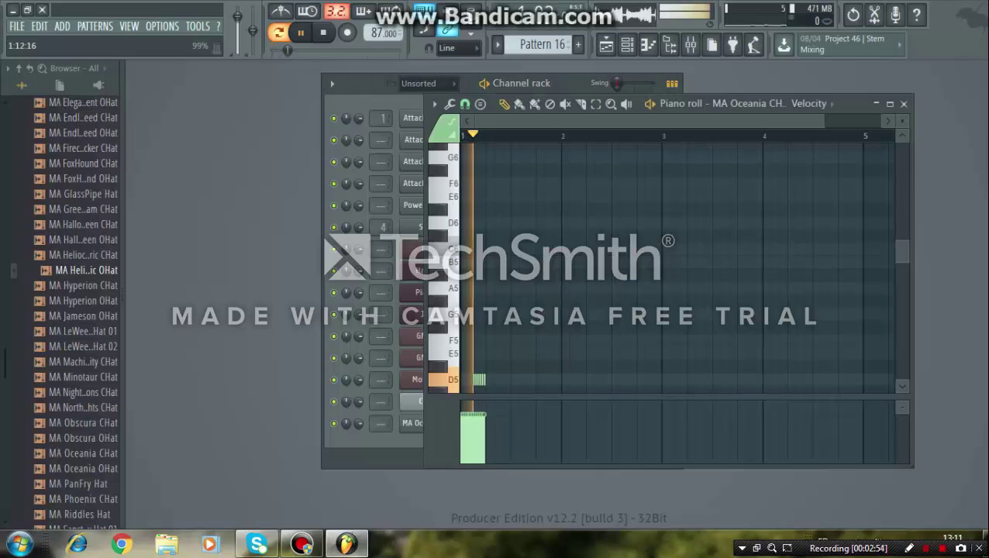
key(space)
click(904, 103)
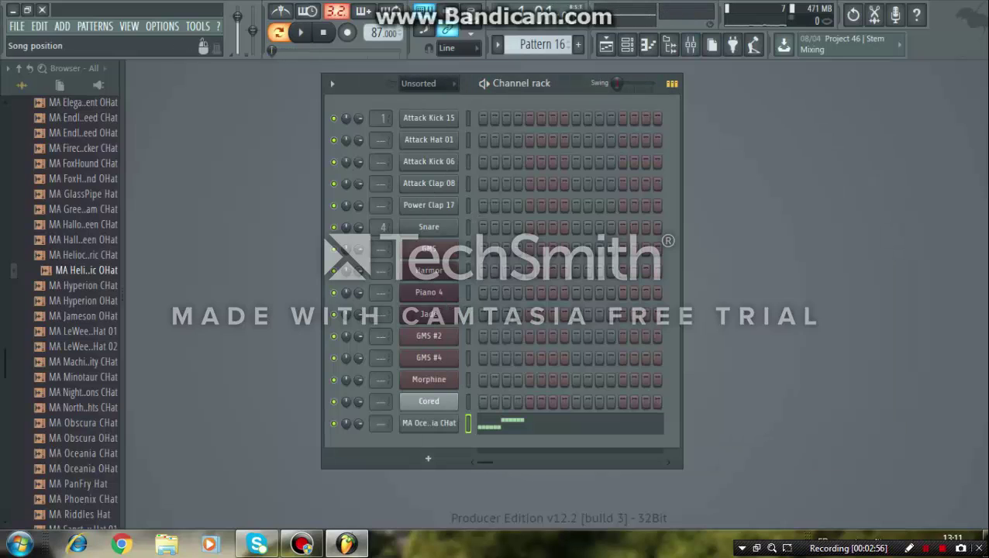
Step: Open the playlist, remove the Pattern 15 clip from Track 5 near bar 33, and move the Pattern 12 clip from Track 6 to Track 3
click(605, 44)
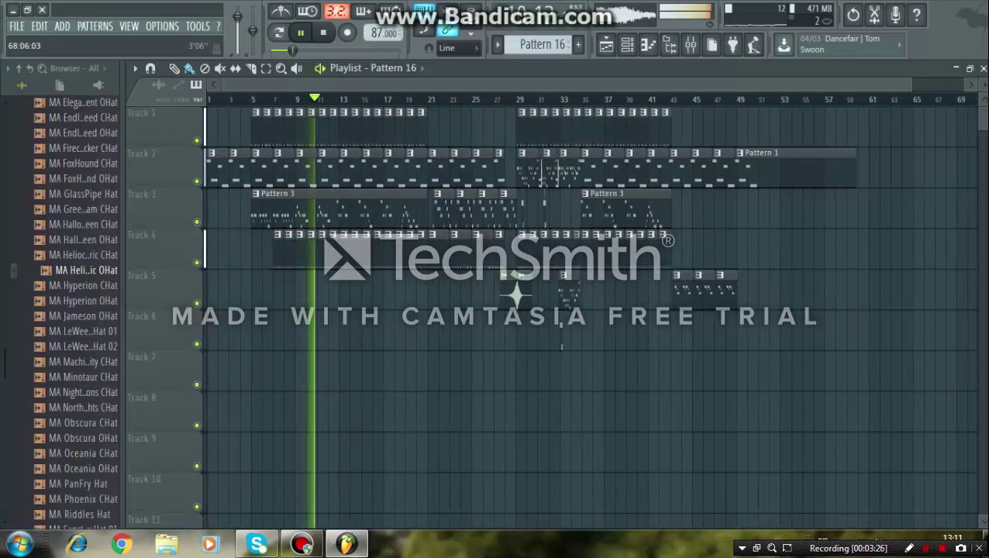
drag(910, 85, 536, 84)
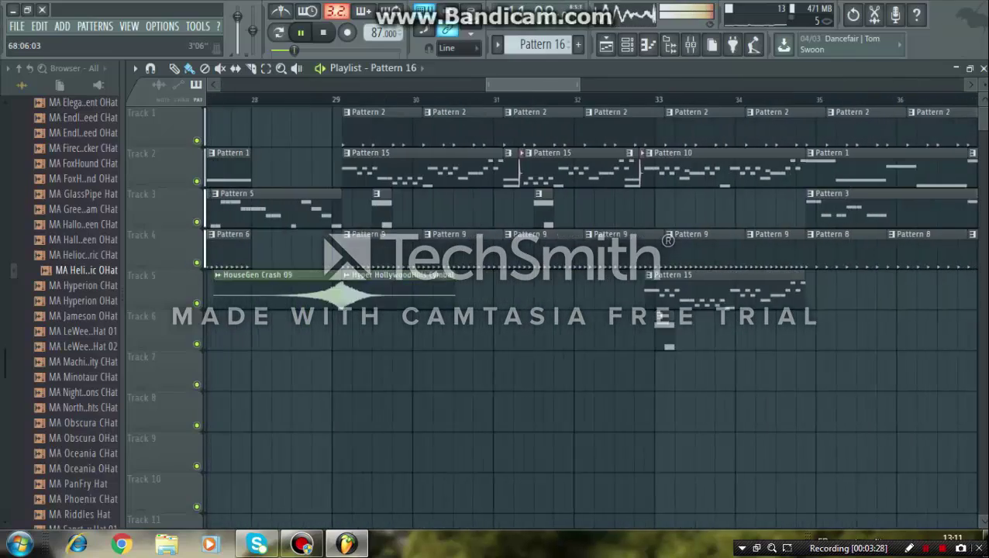
scroll(589, 310, right, 2)
right_click(557, 308)
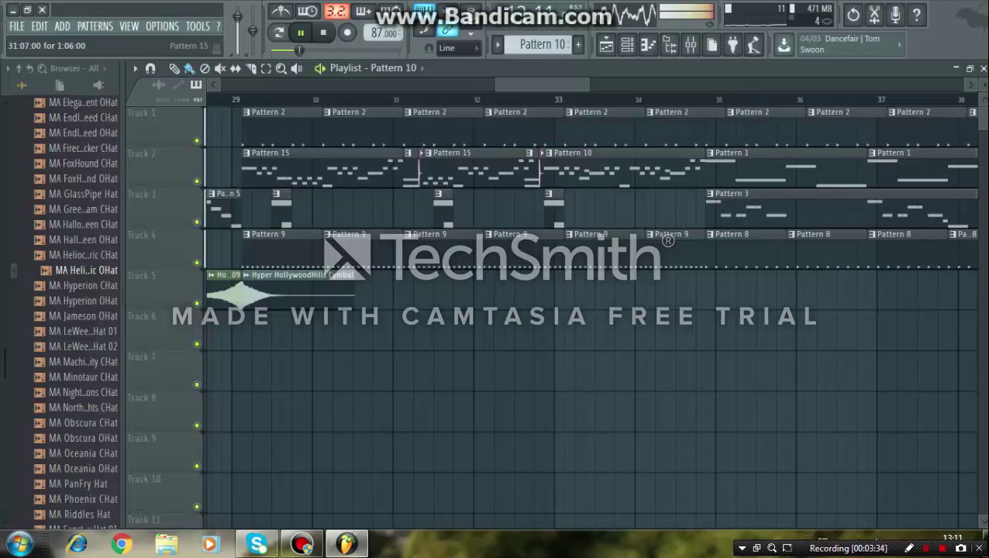
Step: Replace the two Pattern 15 clips on Track 2, near bars 29 and 31, with Pattern 10 clips
right_click(423, 153)
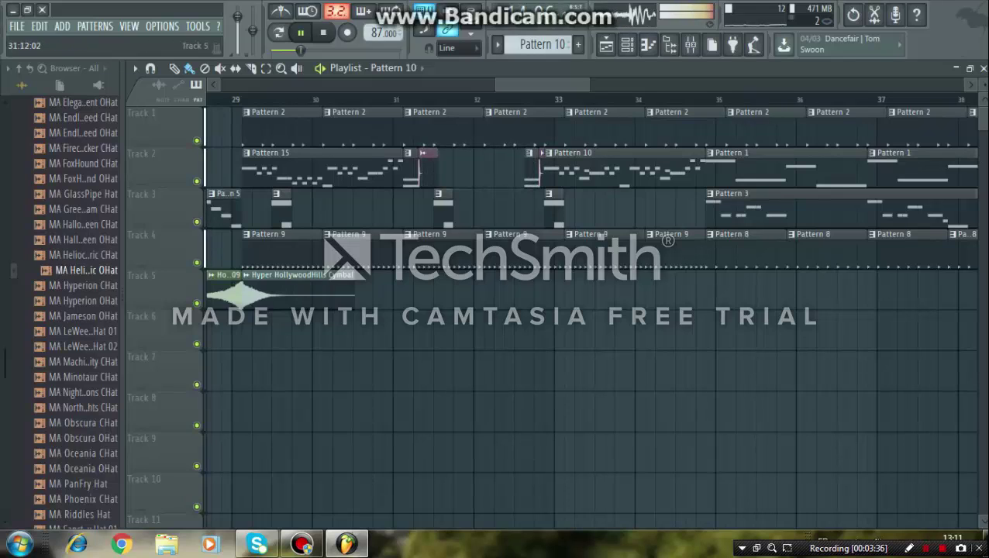
click(422, 153)
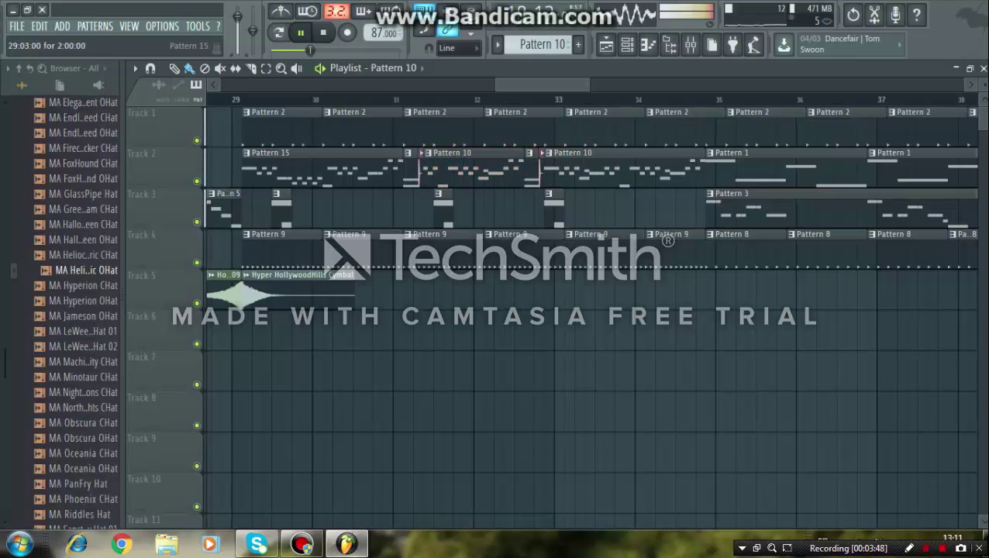
right_click(322, 169)
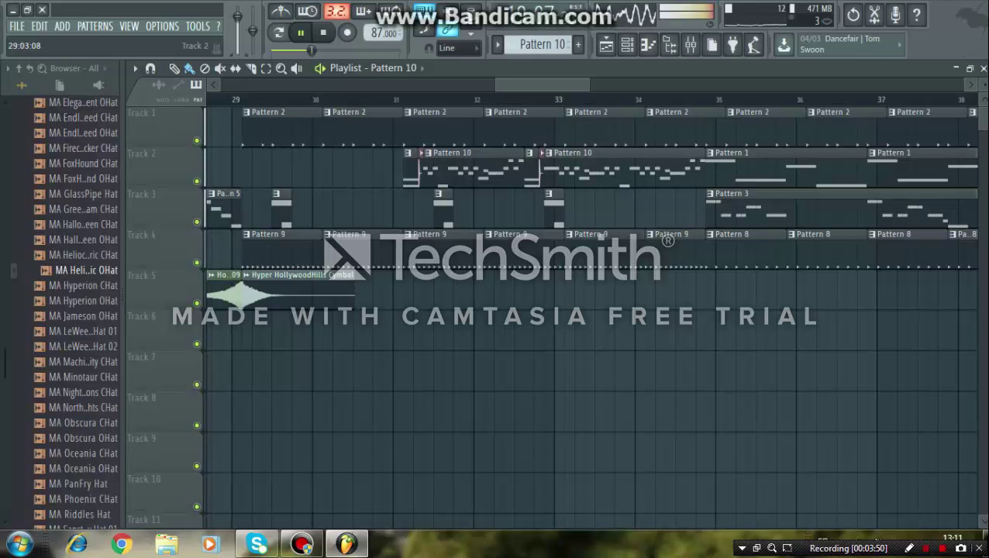
click(244, 169)
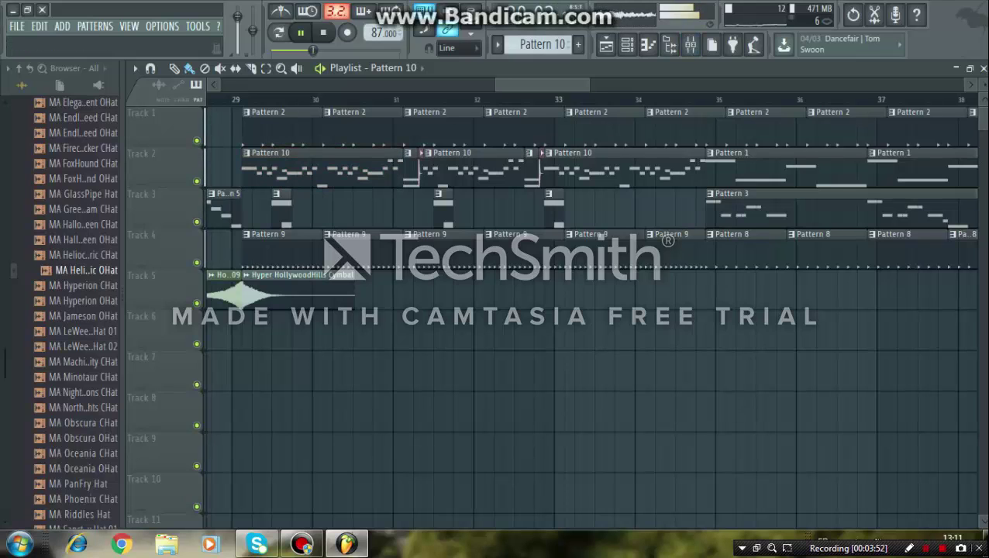
Step: Follow the song's playback through the arrangement from the Pattern 10 section to the ending, then close the playlist
drag(589, 84, 835, 85)
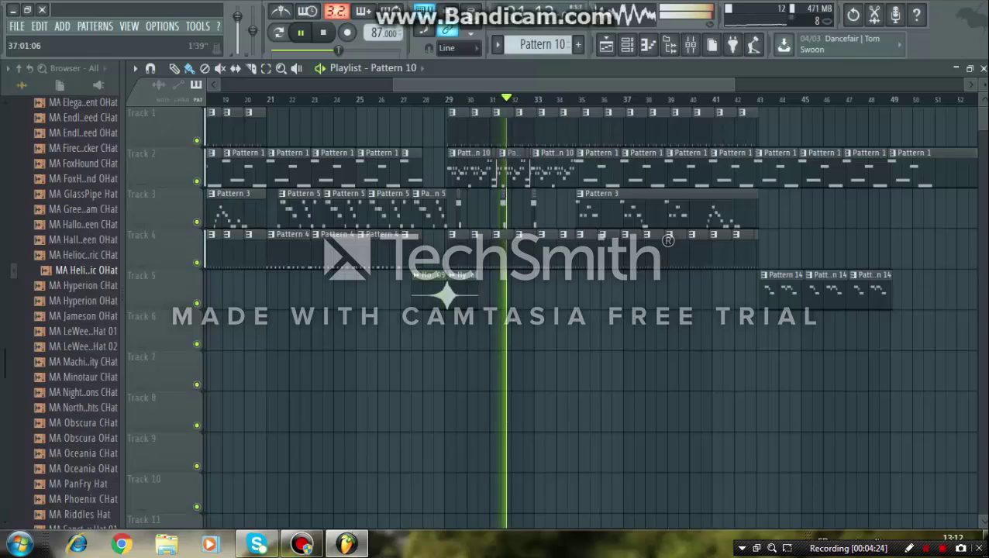
drag(725, 84, 643, 84)
scroll(588, 310, up, 4)
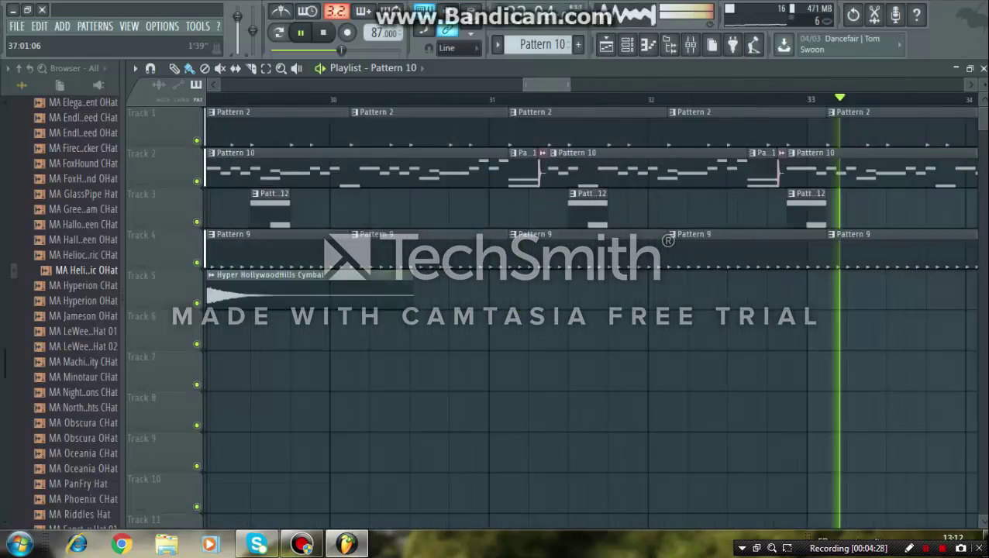
mouse_move(556, 84)
mouse_down()
mouse_move(530, 85)
mouse_move(559, 85)
mouse_up()
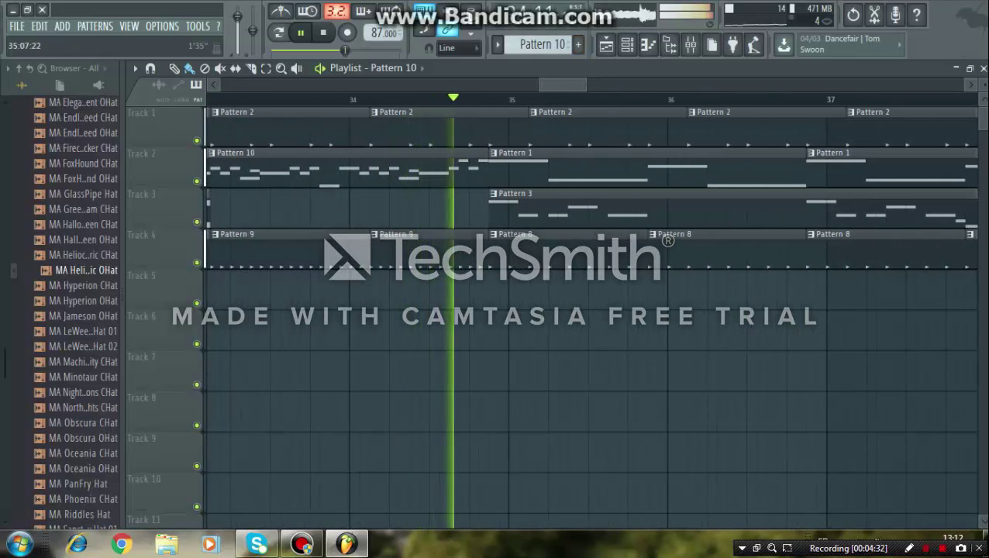
drag(563, 85, 736, 84)
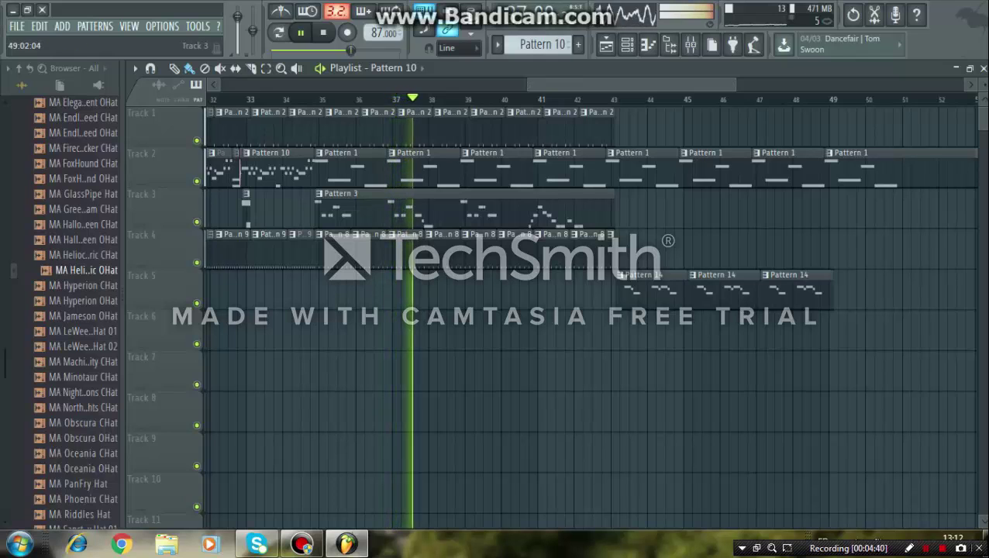
drag(736, 84, 743, 84)
scroll(588, 310, down, 2)
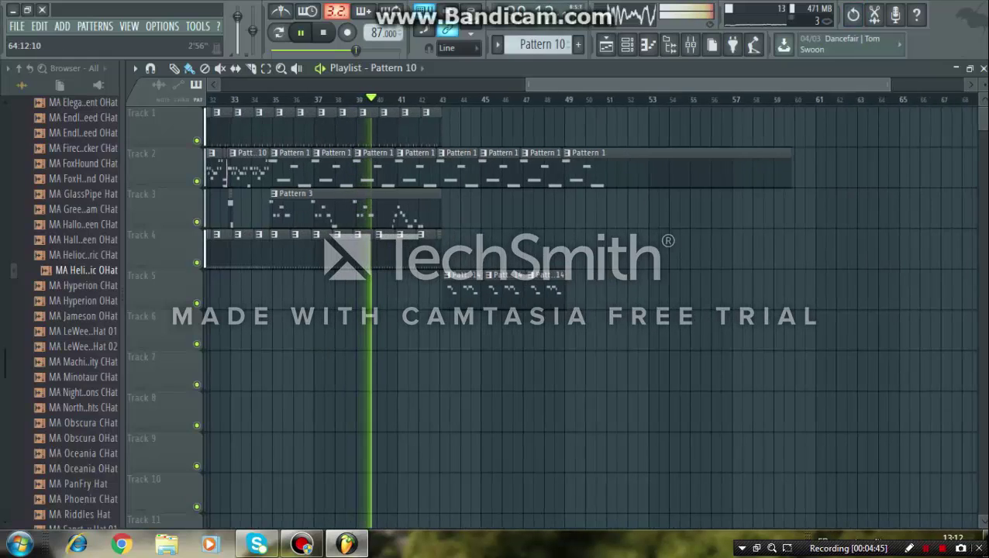
scroll(654, 217, down, 1)
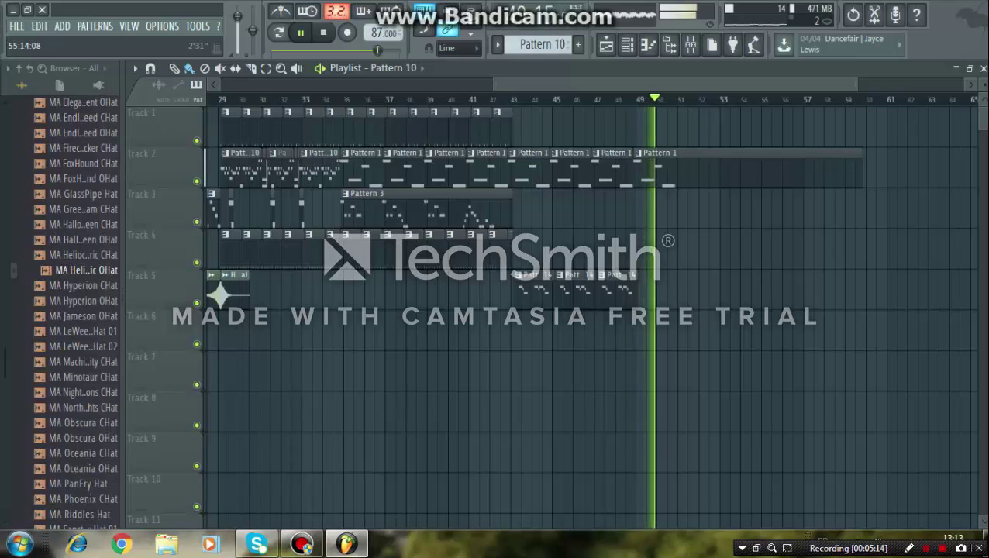
drag(856, 85, 959, 84)
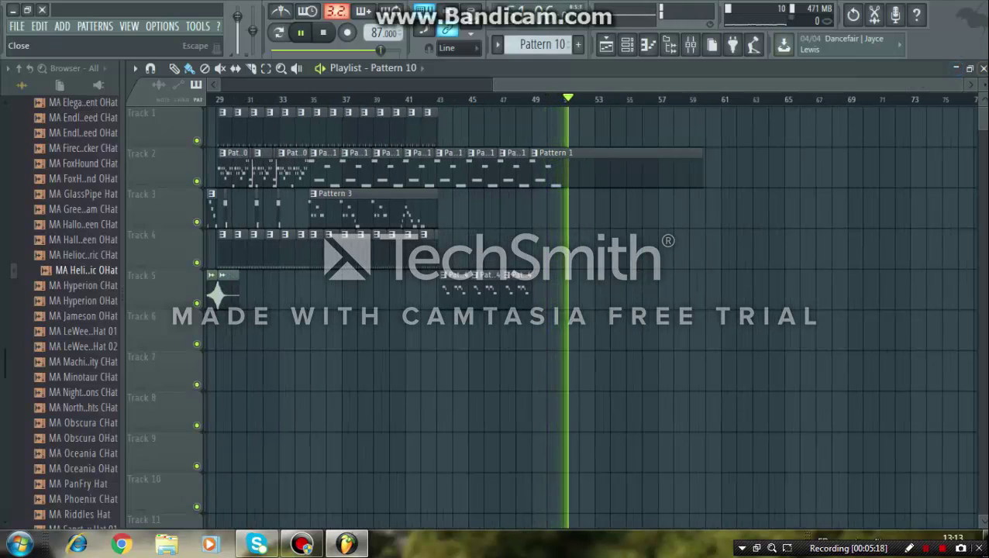
key(Escape)
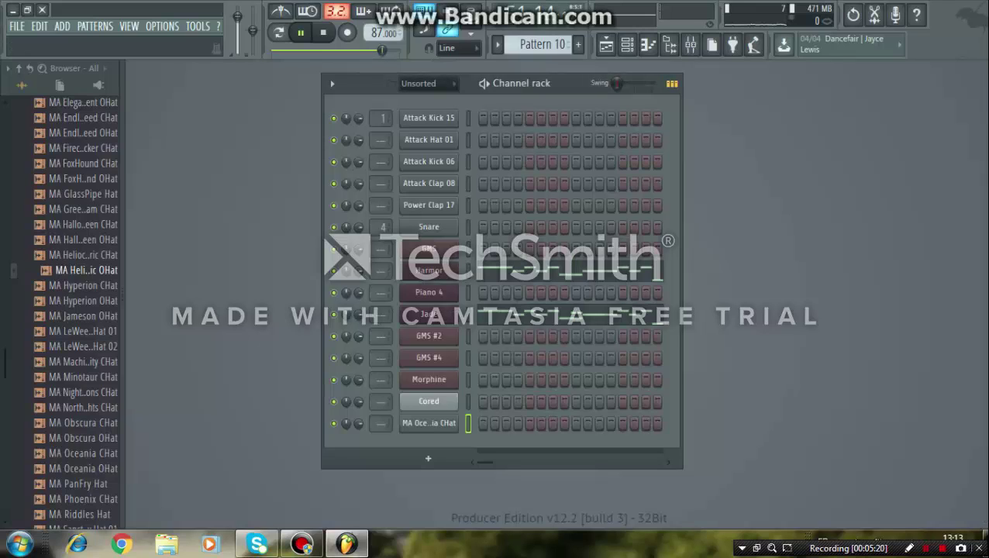